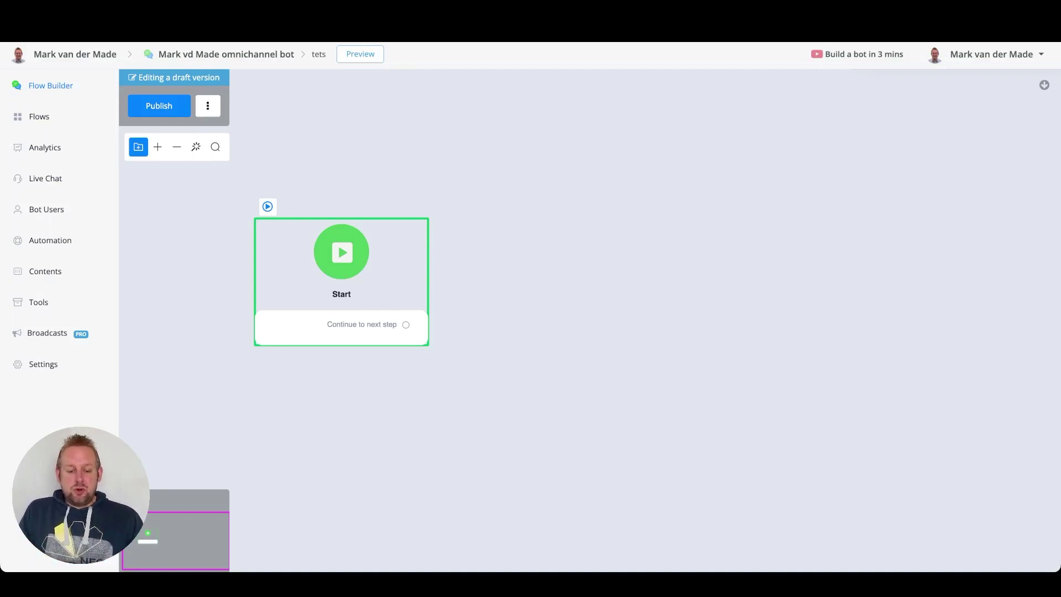
# - Review the training phrases and the action and parameters of the car intent in Dialogflow
pyautogui.scroll(-2, 486, 304)
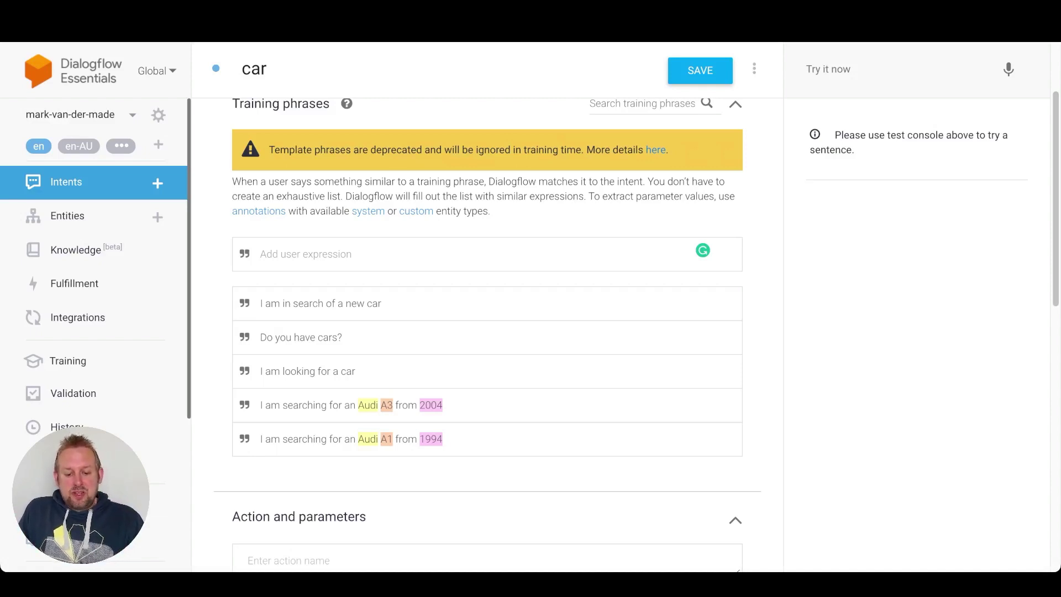
pyautogui.scroll(-5, 487, 331)
pyautogui.doubleClick(431, 244)
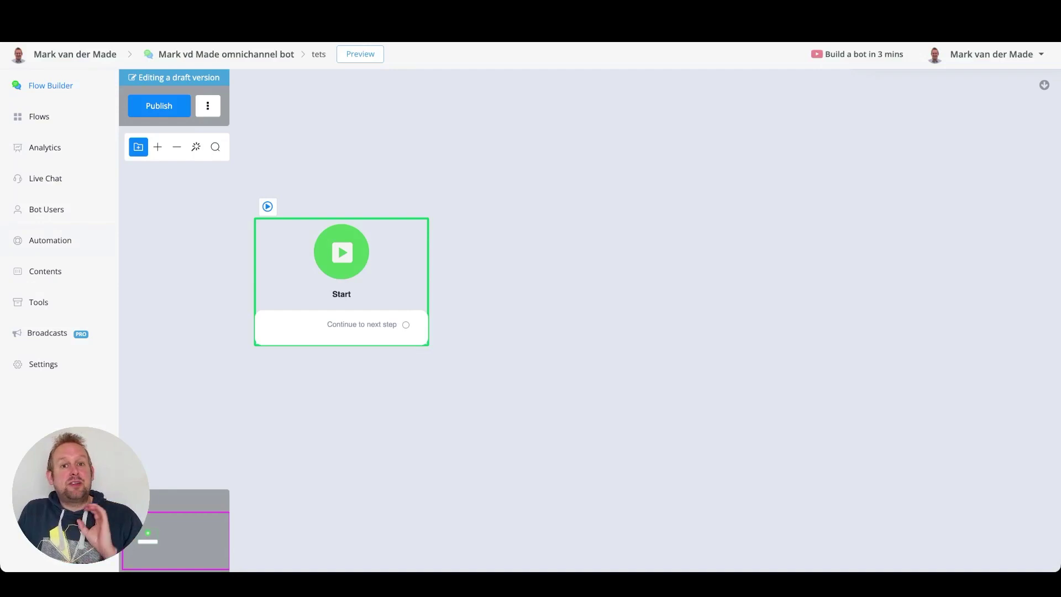
# - Examine the Default Reply rule in the bot's automation keywords and open the overview of flows
pyautogui.click(50, 240)
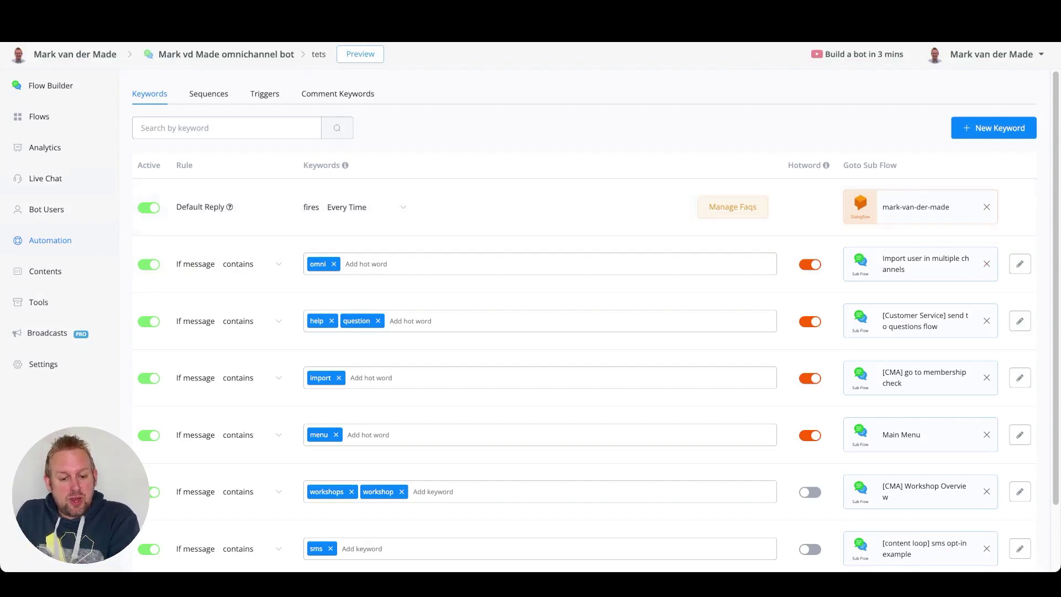
pyautogui.moveTo(229, 207)
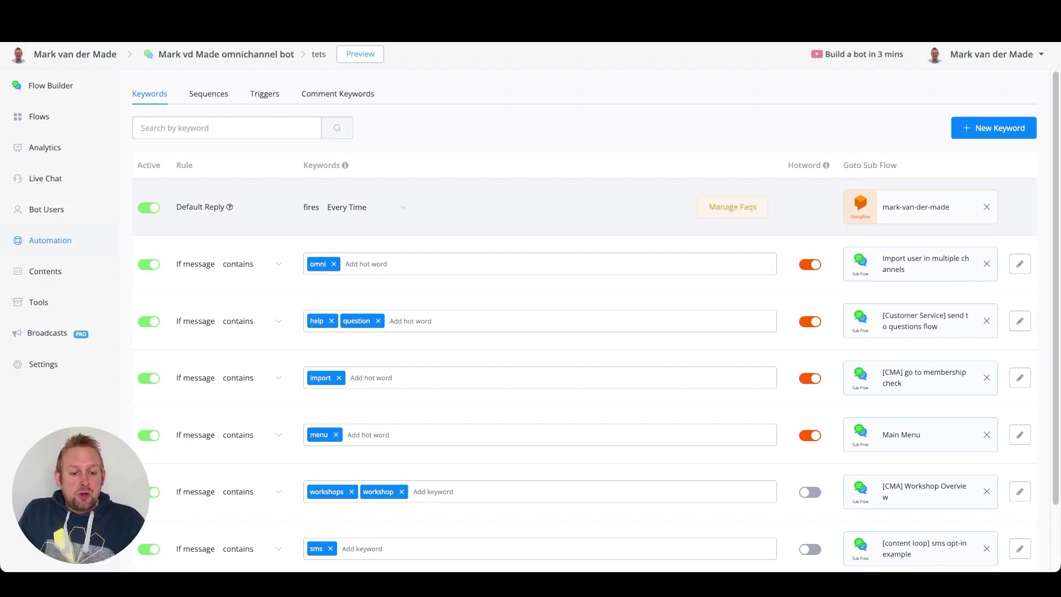
pyautogui.click(39, 116)
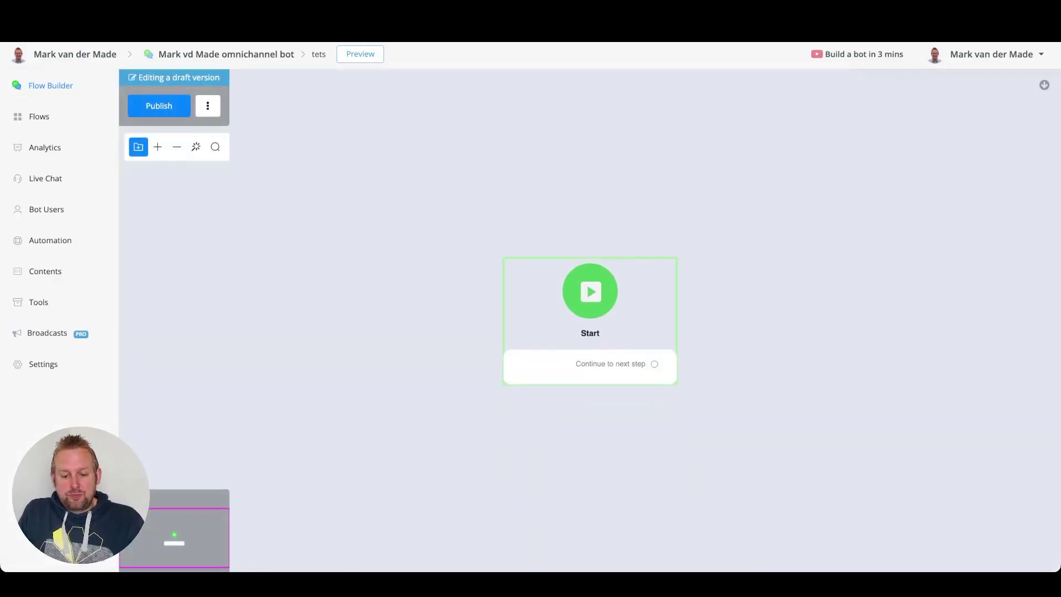
# - Add a Question step connected to the Start block of the tets flow
pyautogui.moveTo(590, 290); pyautogui.dragTo(292, 268)
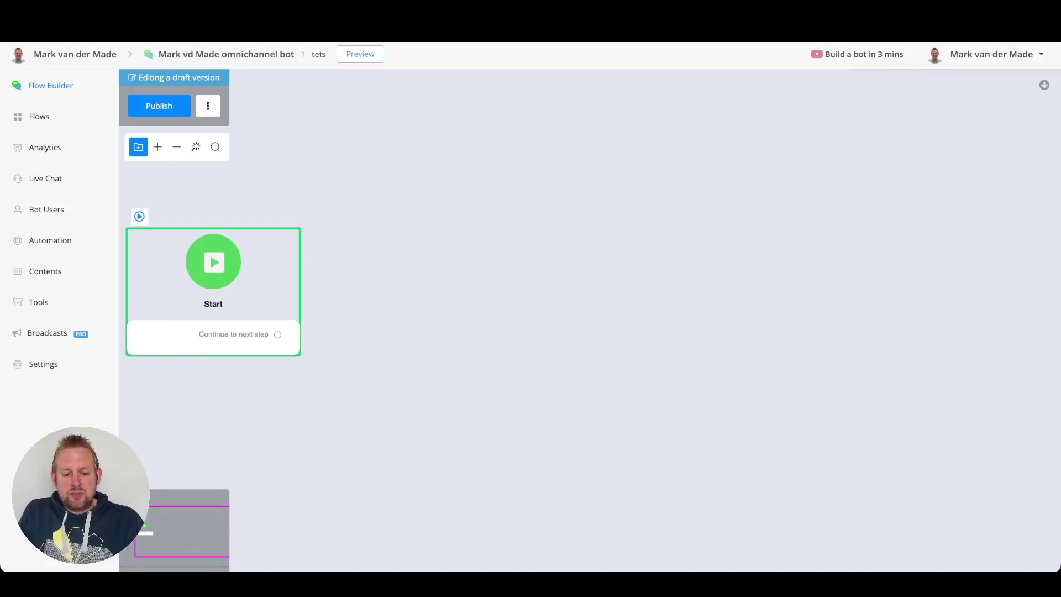
pyautogui.moveTo(278, 335); pyautogui.dragTo(399, 301)
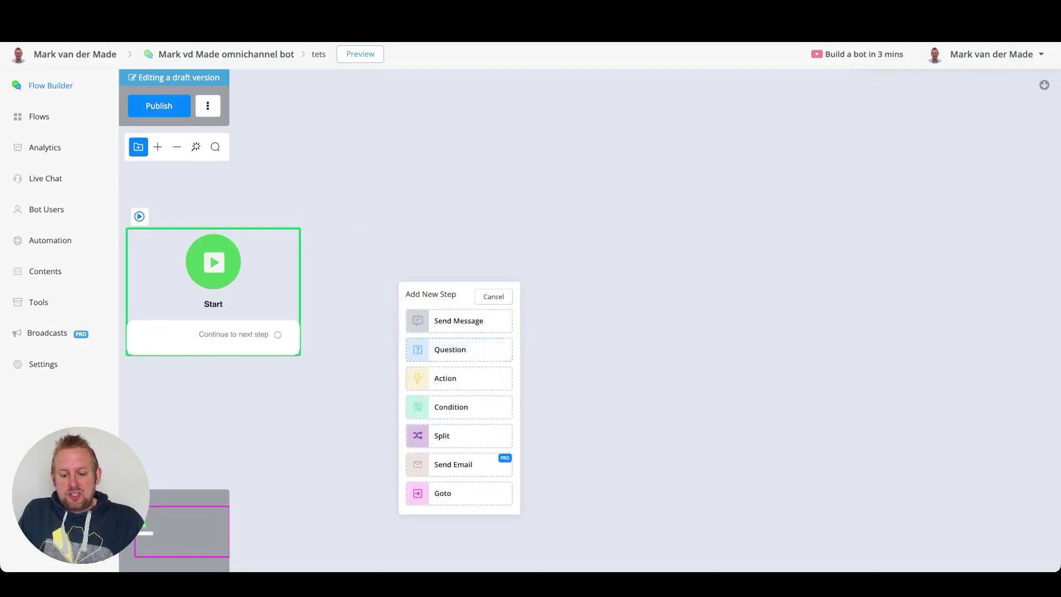
pyautogui.click(458, 349)
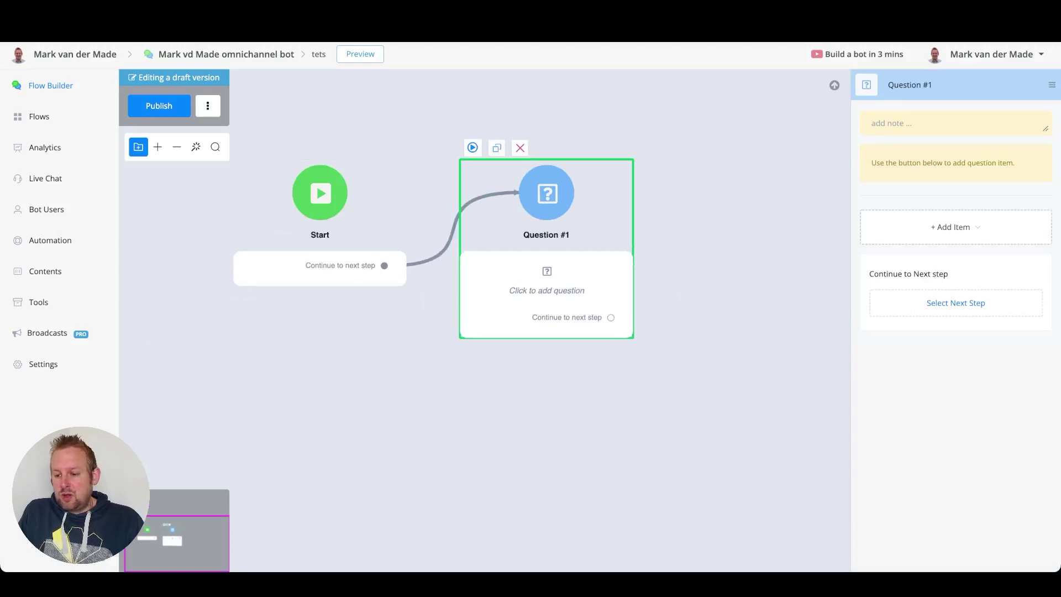
# - Add the text question "What car are you searching for?" and save its answer to the response field
pyautogui.click(955, 227)
pyautogui.click(890, 258)
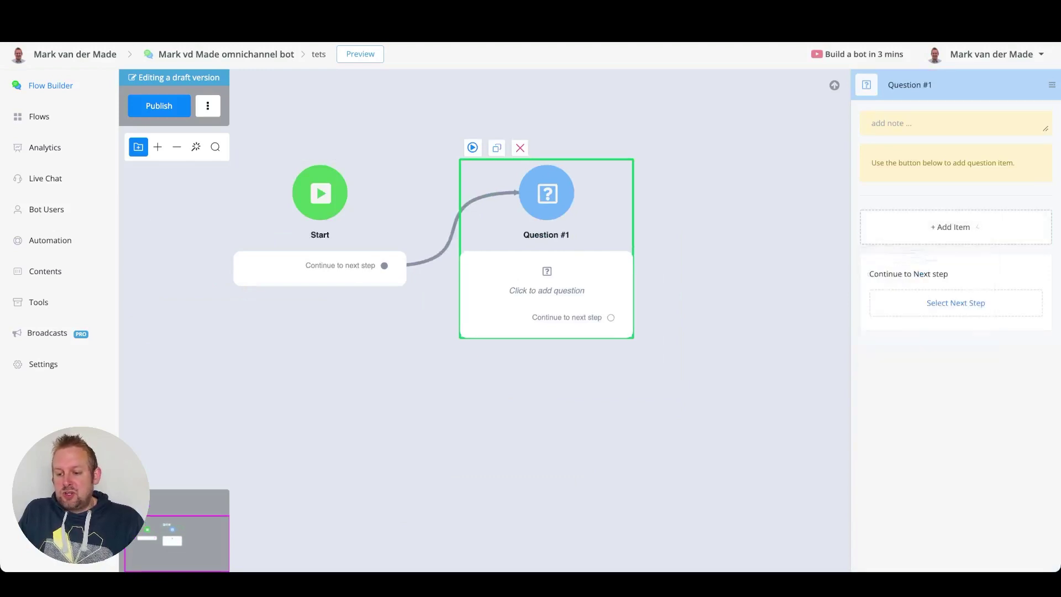
pyautogui.click(952, 187)
pyautogui.write('What car are you searching for?')
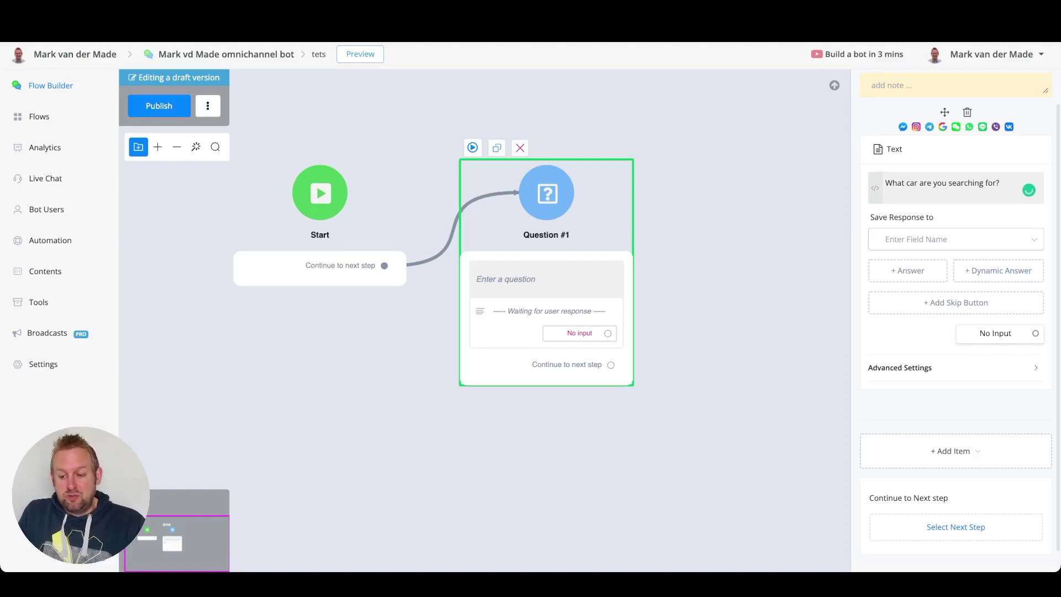
pyautogui.click(940, 238)
pyautogui.click(939, 353)
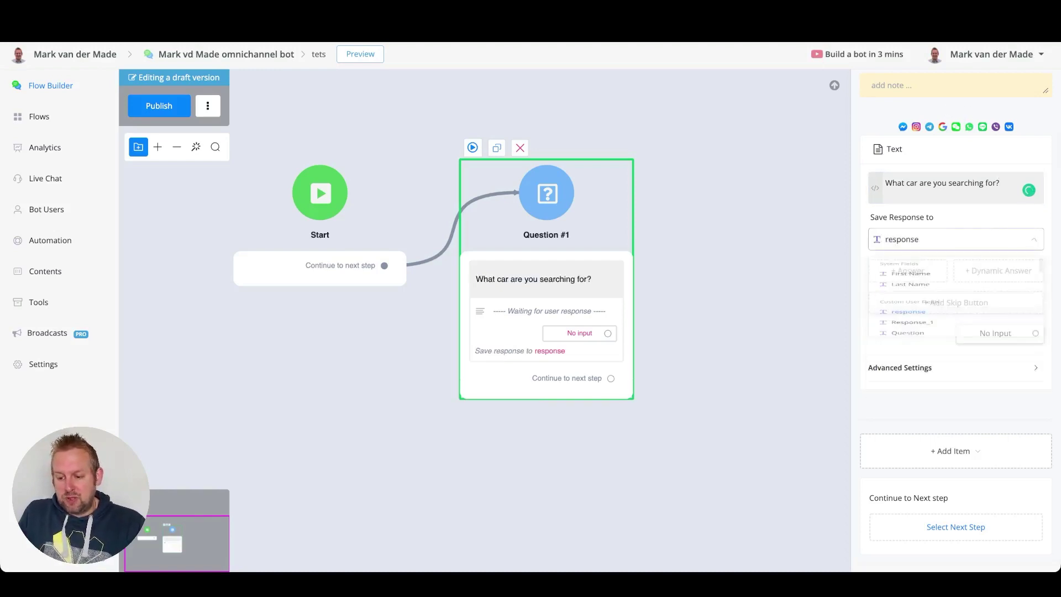
# - Add an Action step after the car question and give it the Dialogflow ES integration
pyautogui.click(718, 276)
pyautogui.moveTo(719, 276); pyautogui.dragTo(584, 312)
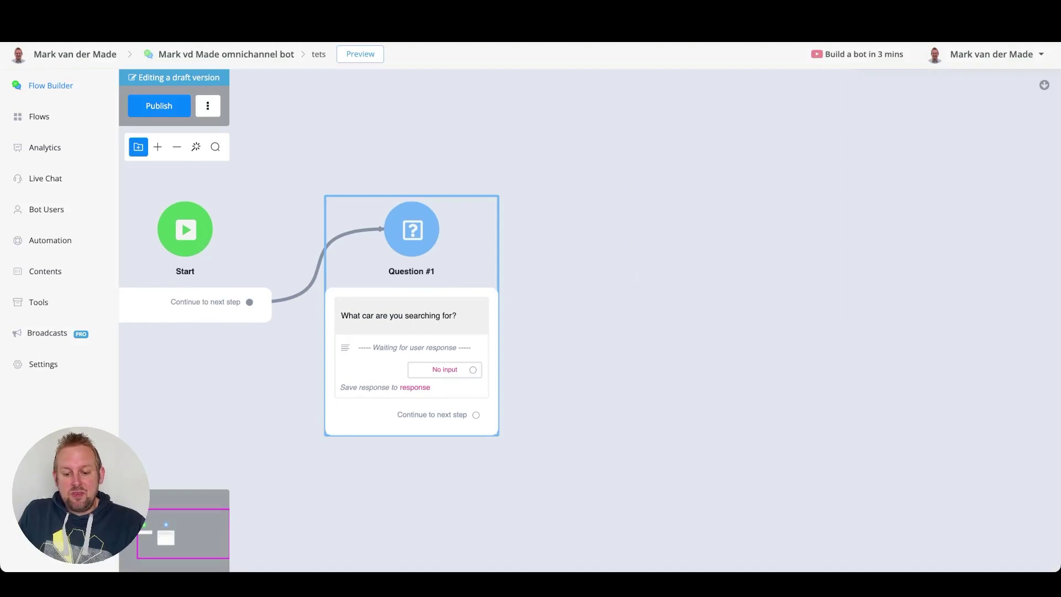
pyautogui.moveTo(476, 414); pyautogui.dragTo(601, 278)
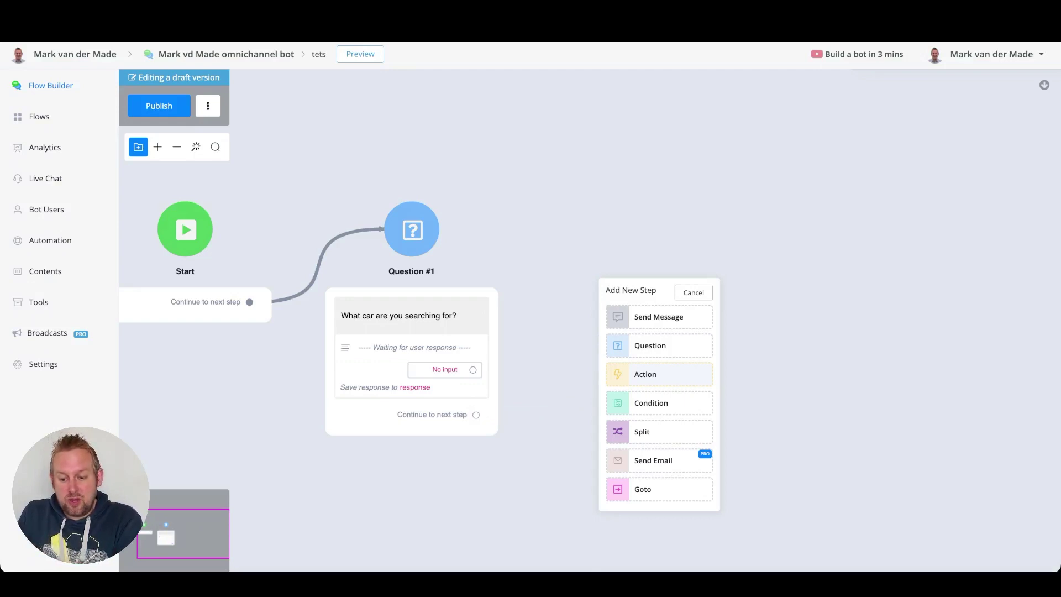
pyautogui.click(658, 374)
pyautogui.moveTo(583, 220); pyautogui.dragTo(572, 181)
pyautogui.click(951, 227)
pyautogui.moveTo(903, 298)
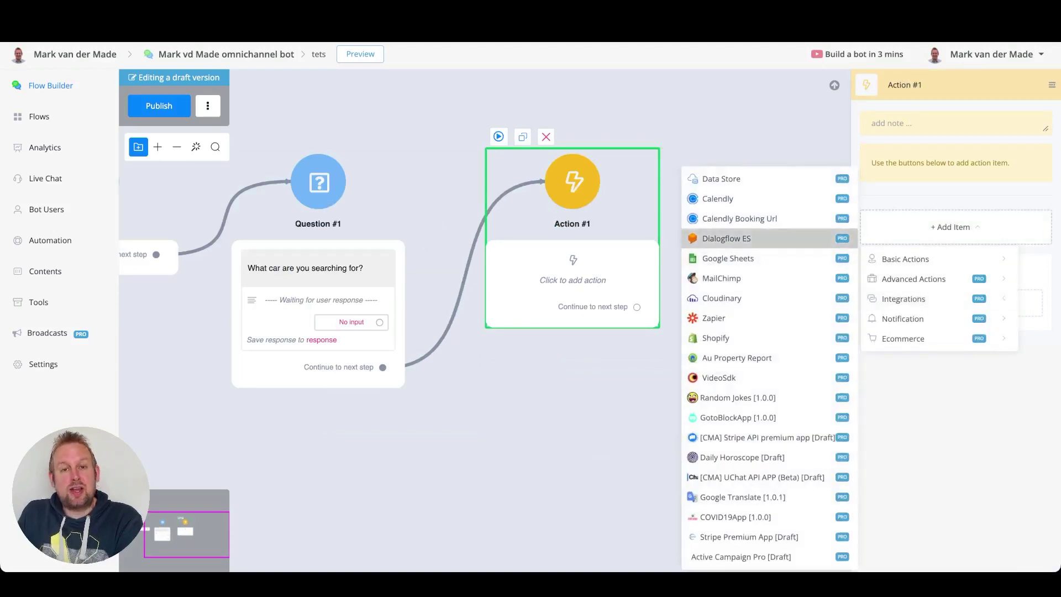
pyautogui.click(769, 238)
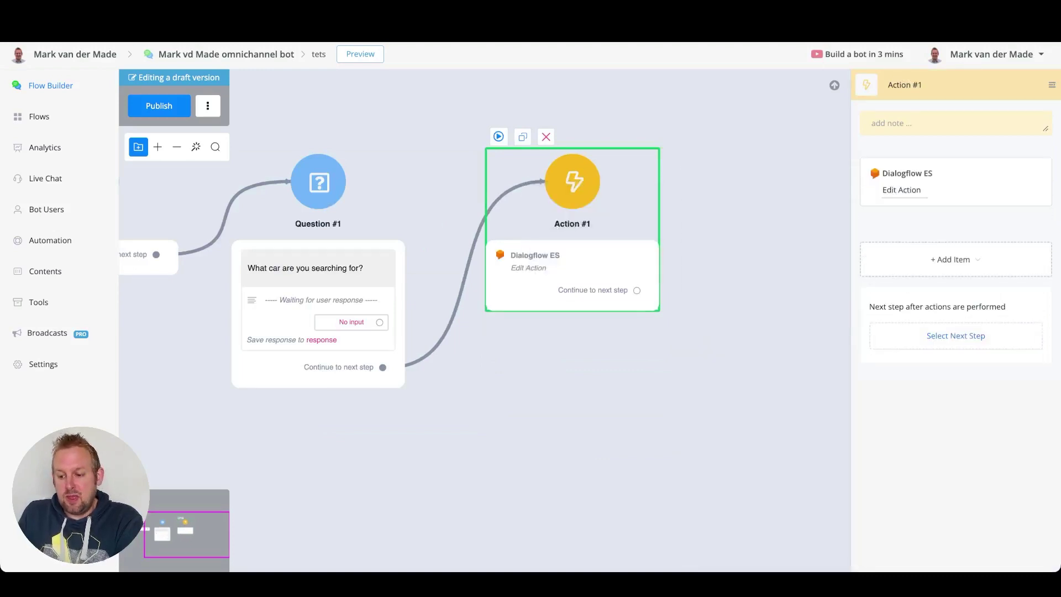
# - Select the connected Dialogflow agent for the Dialogflow ES action and set Auto Slot Filling to ON
pyautogui.click(901, 189)
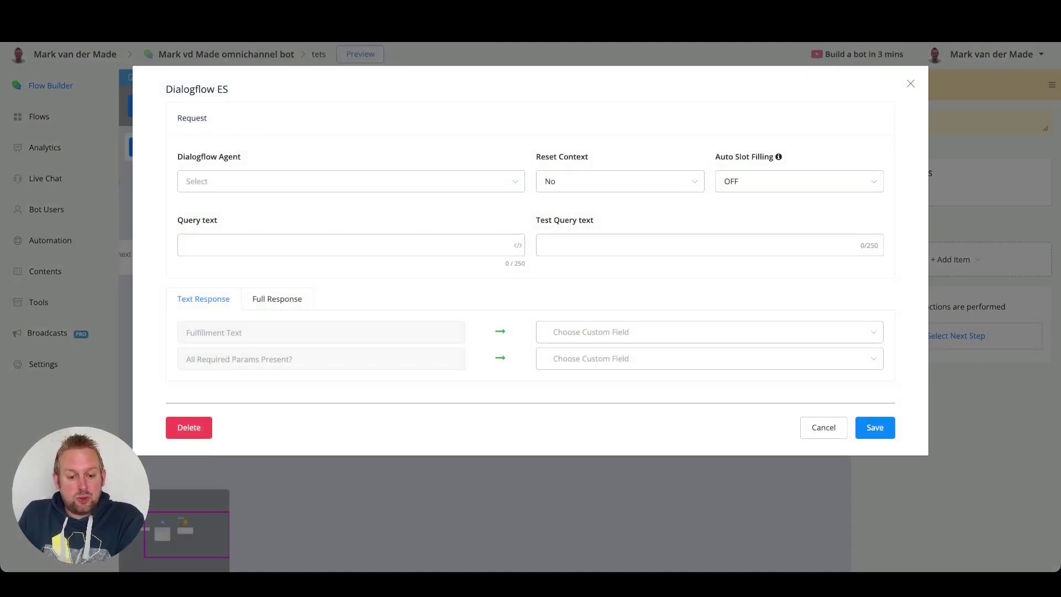
pyautogui.click(350, 182)
pyautogui.click(225, 269)
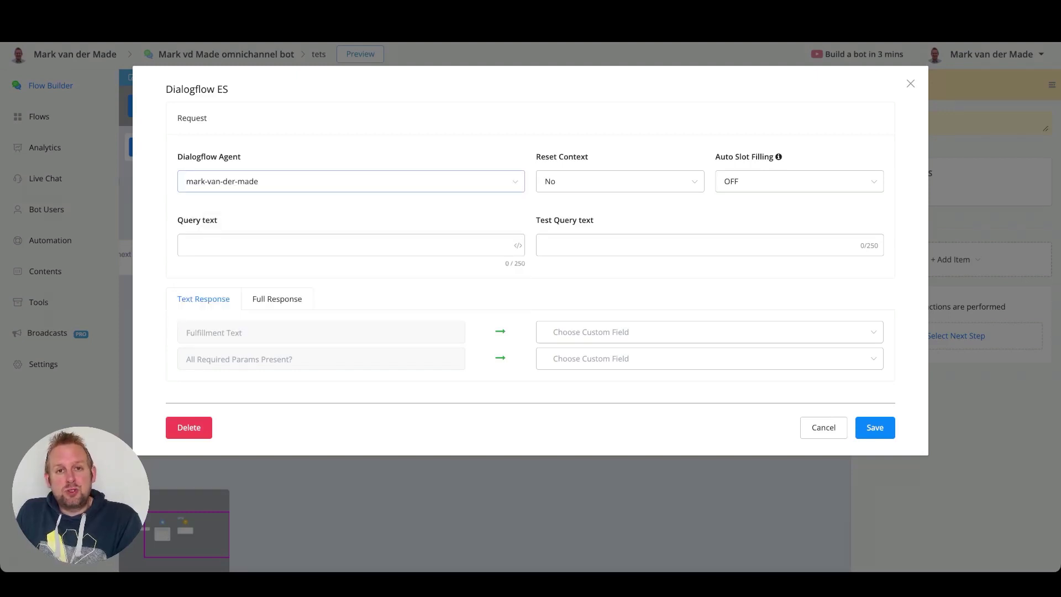
pyautogui.click(799, 182)
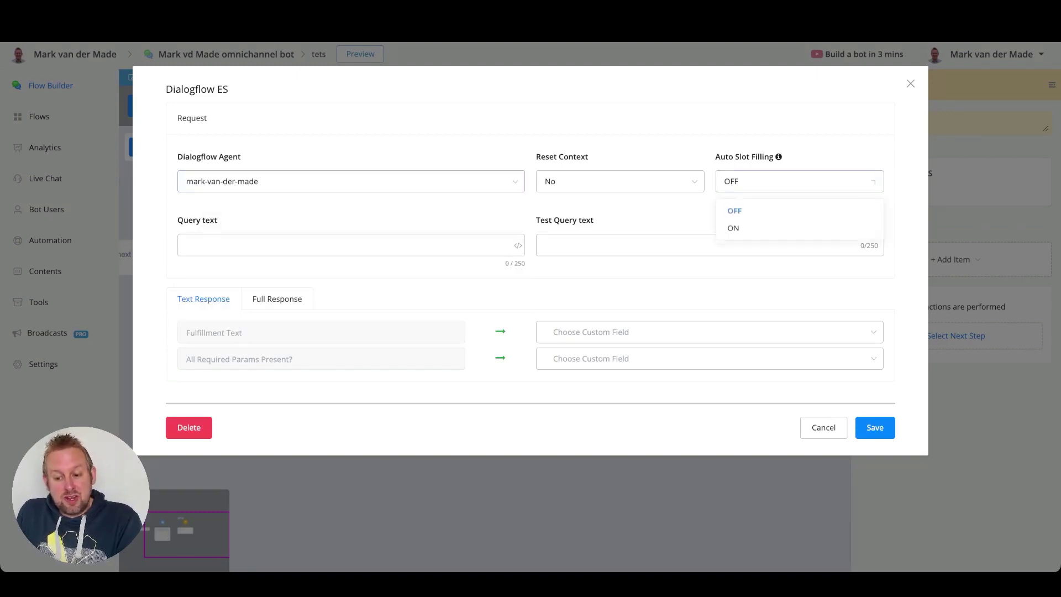
pyautogui.click(734, 231)
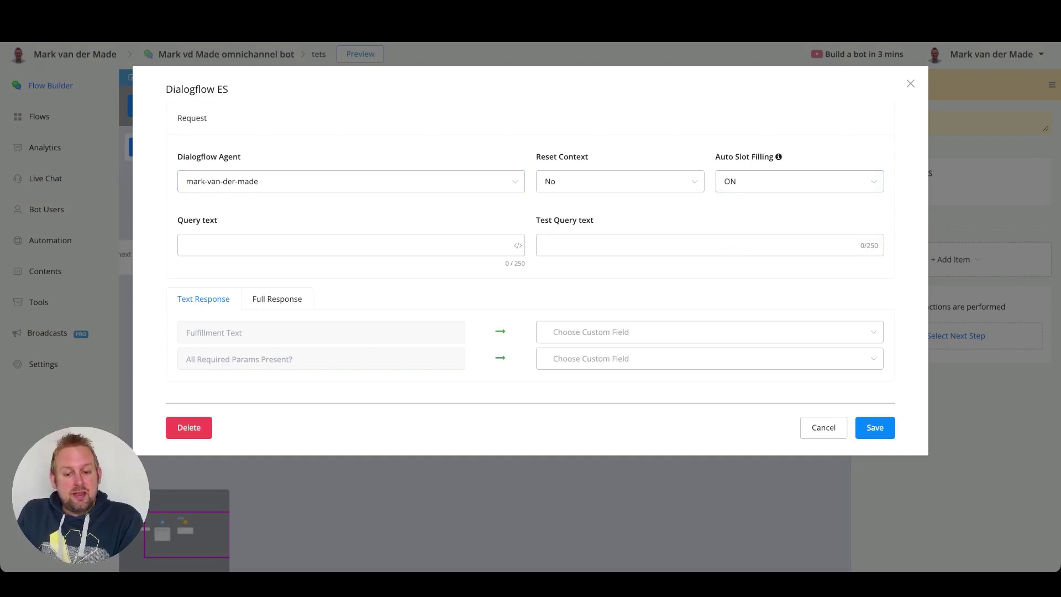
# - Set the Dialogflow ES query text to the response custom field
pyautogui.click(184, 245)
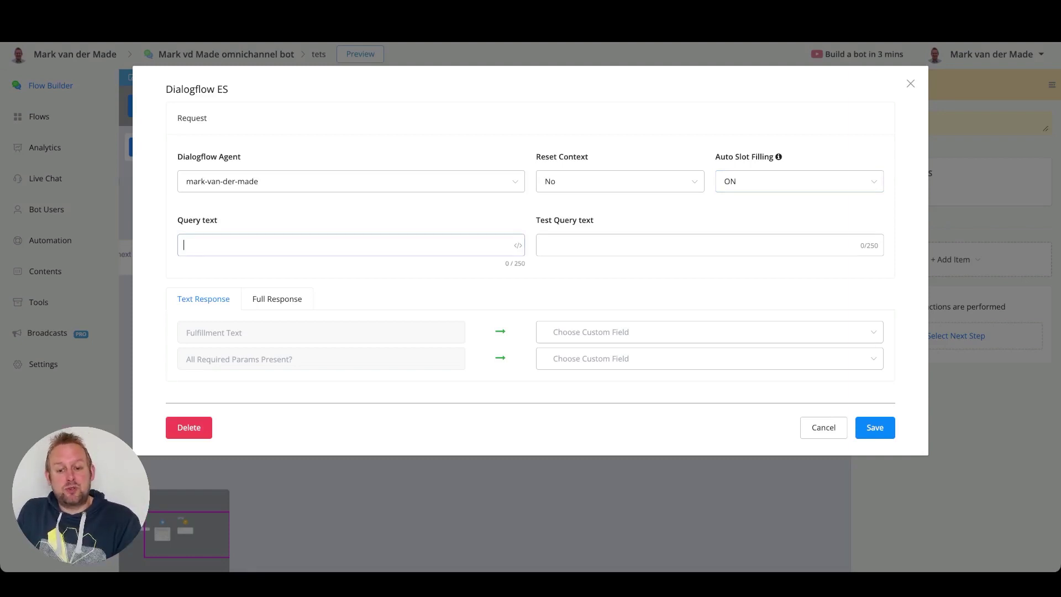
pyautogui.write('{{resop')
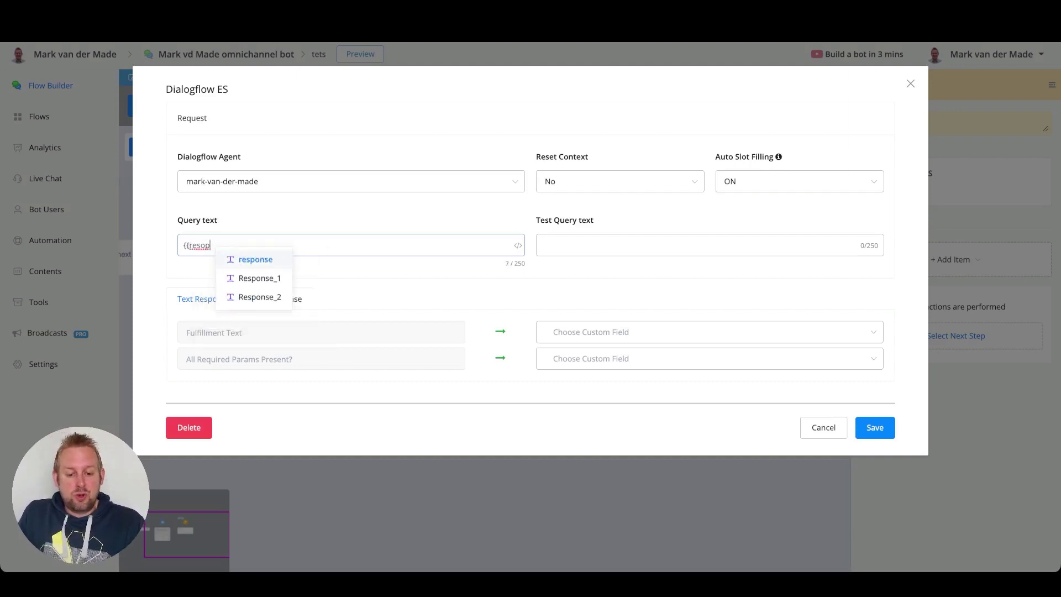
pyautogui.press('Return')
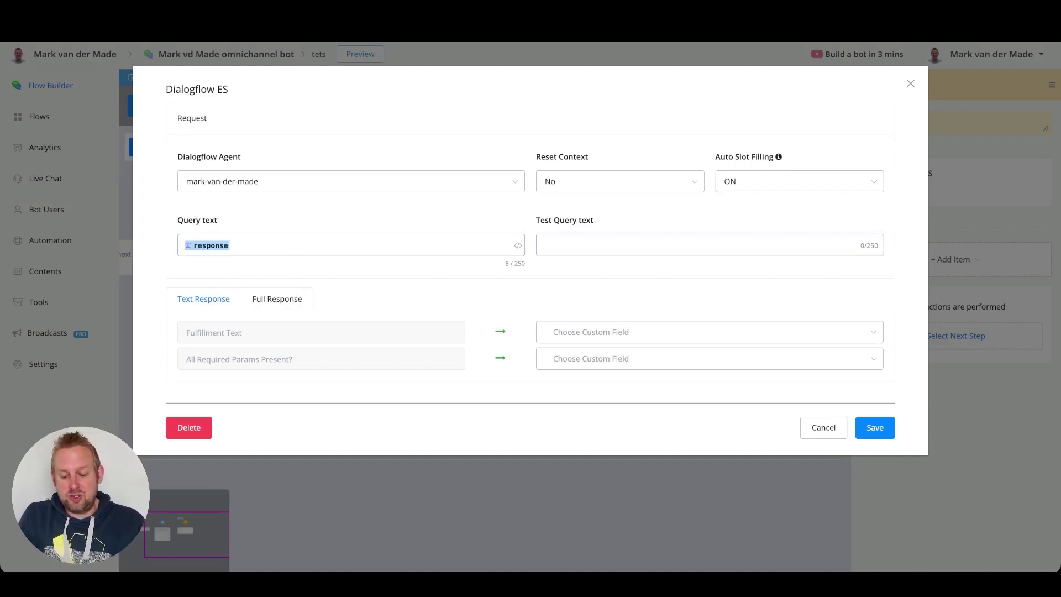
# - Run a full-response test request with the test query text "I am searching for an Audi"
pyautogui.write('I am')
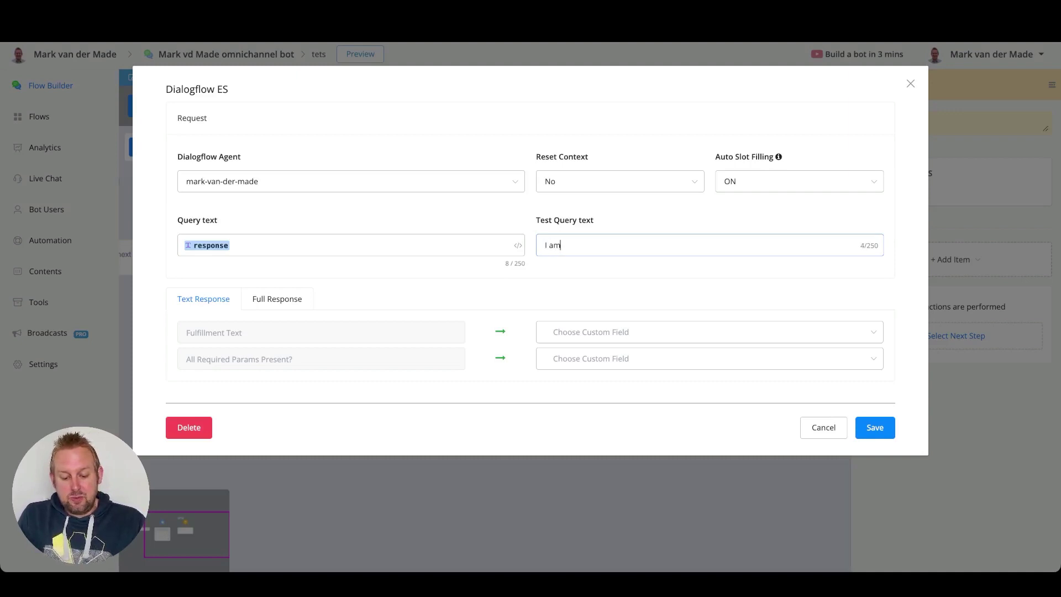
pyautogui.write(' searching ofr')
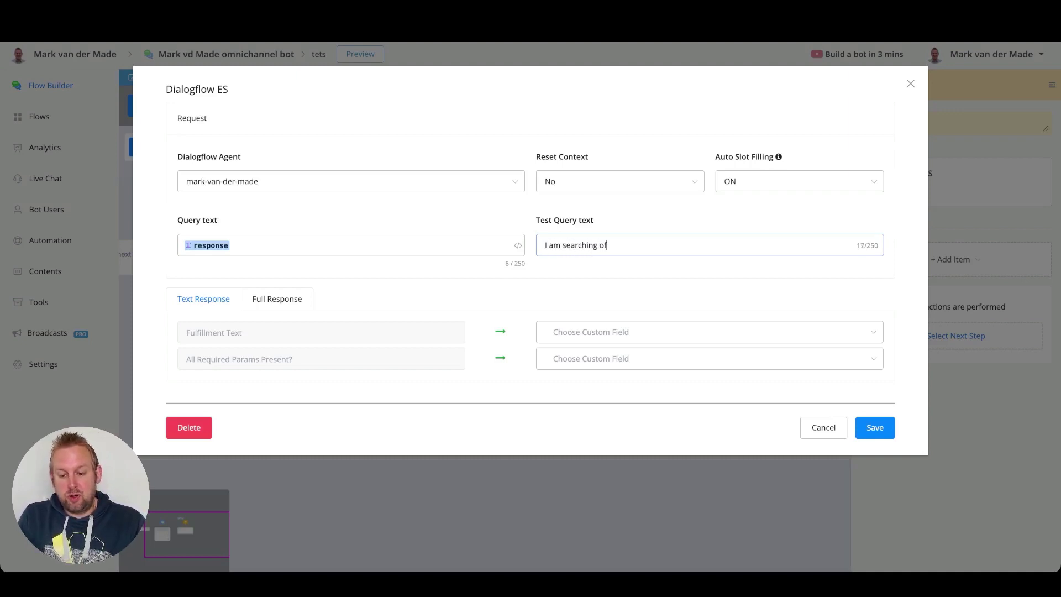
pyautogui.press('BackSpace')
pyautogui.press('BackSpace')
pyautogui.press('BackSpace')
pyautogui.press('BackSpace')
pyautogui.write('for ')
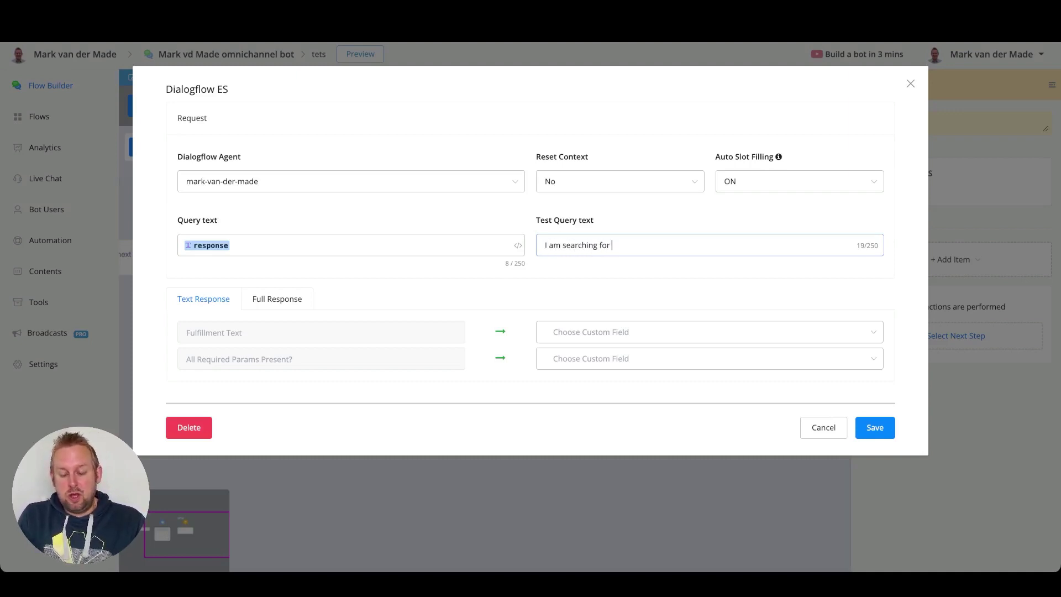
pyautogui.write('an Audi')
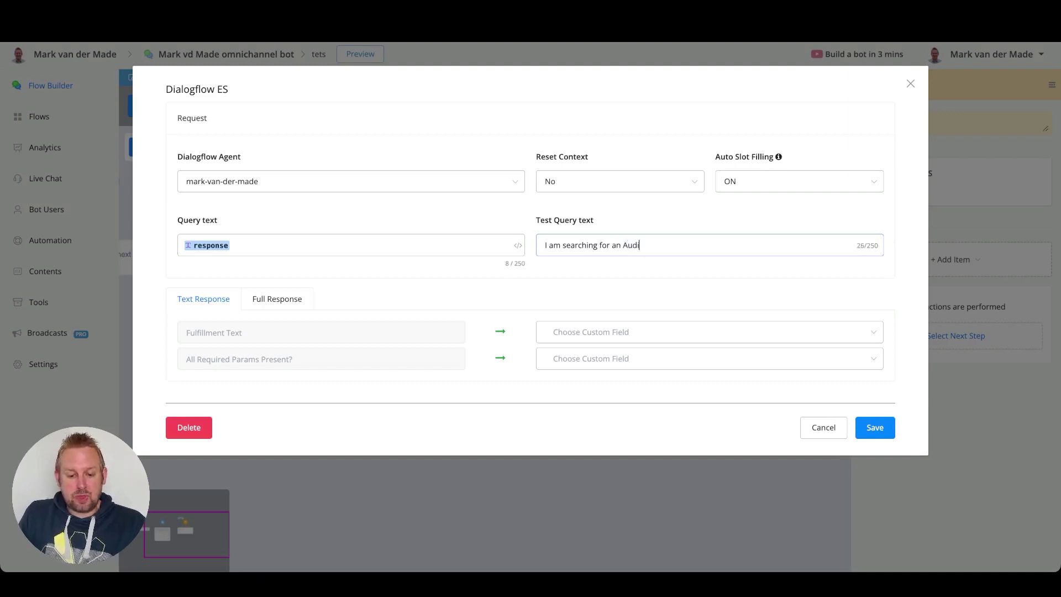
pyautogui.click(277, 298)
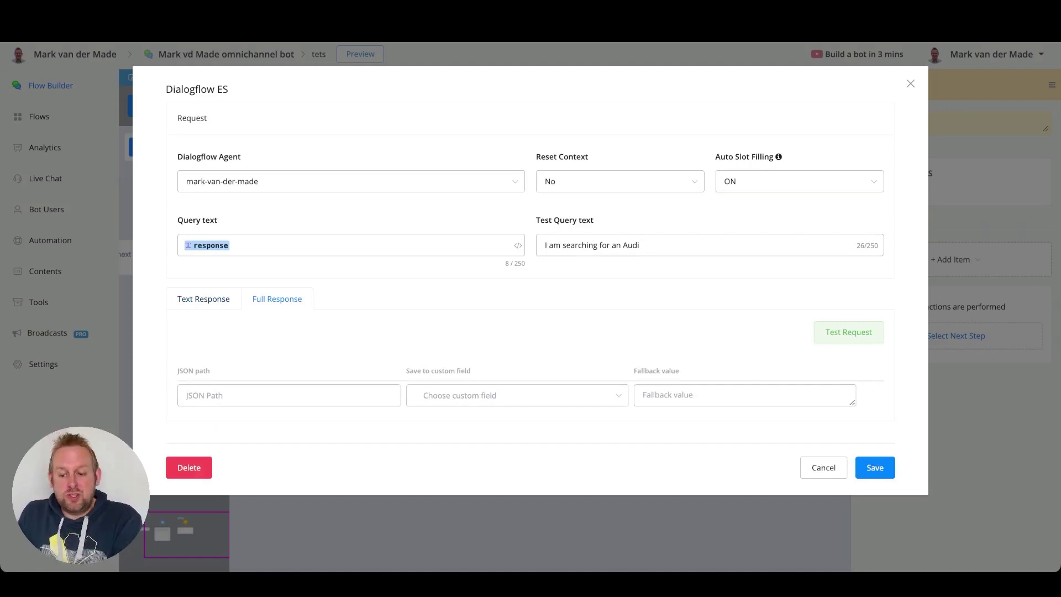
pyautogui.click(848, 332)
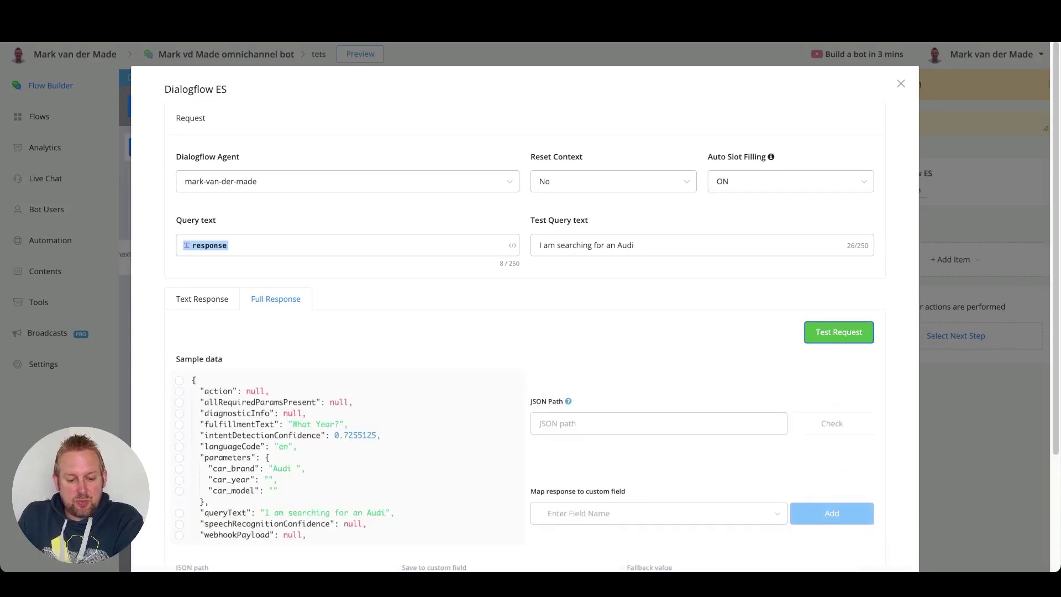
pyautogui.scroll(-3, 442, 401)
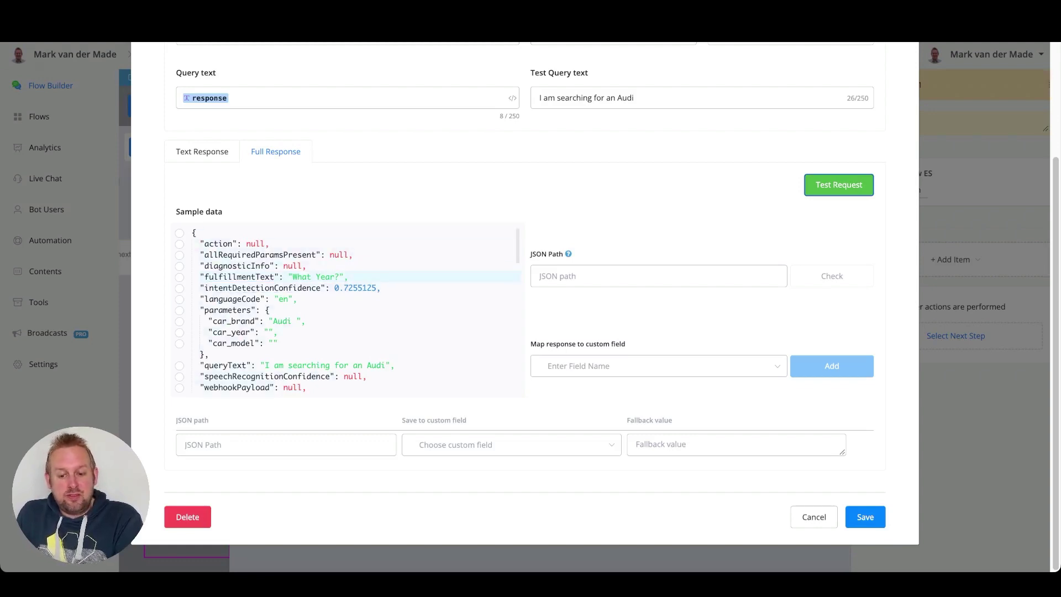
# - Change the test query text to 2004 and run the test request again to supply the car's year
pyautogui.moveTo(636, 98); pyautogui.dragTo(536, 119)
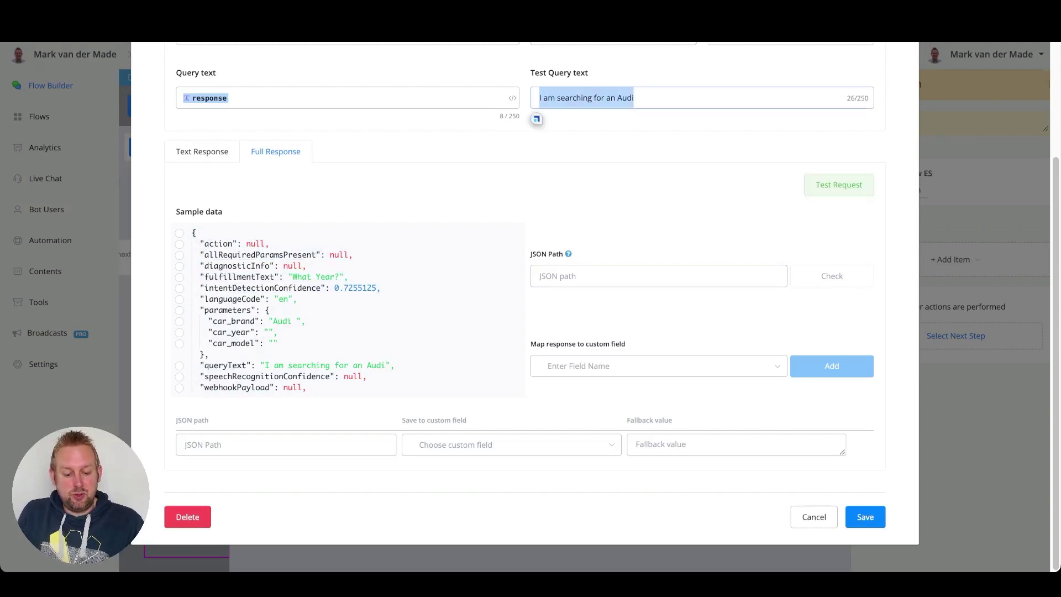
pyautogui.write('2004')
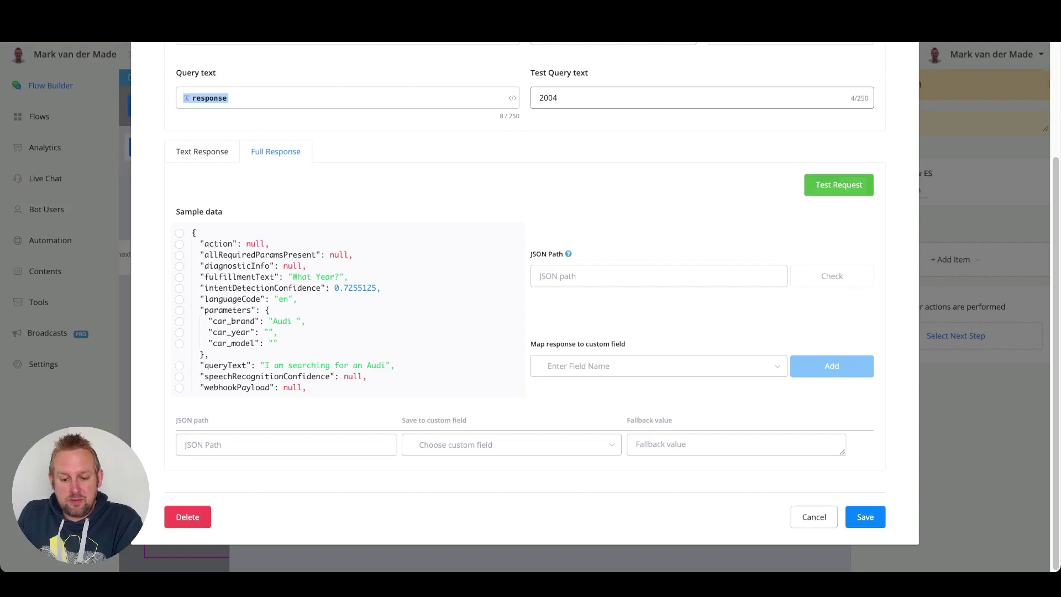
pyautogui.click(837, 184)
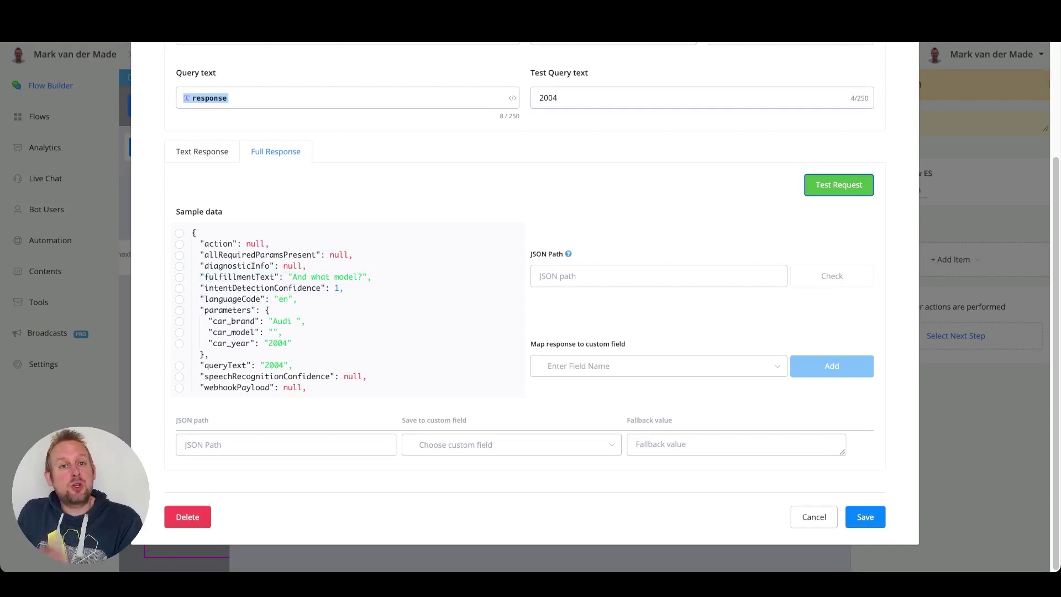
# - Replace the test query text with A3 and rerun the test request to supply the car's model
pyautogui.moveTo(560, 97); pyautogui.dragTo(539, 99)
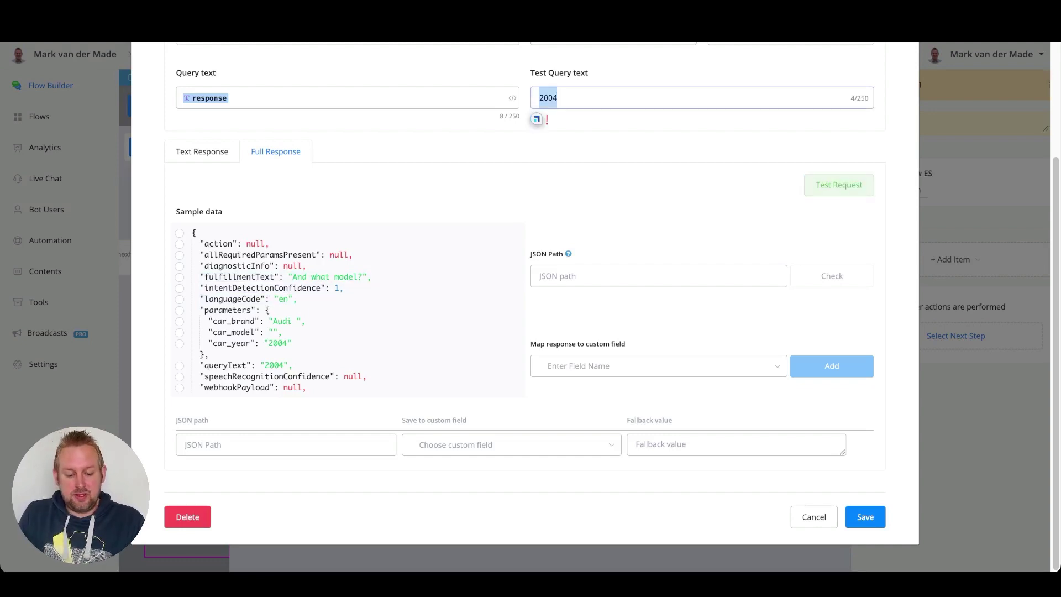
pyautogui.write('A3')
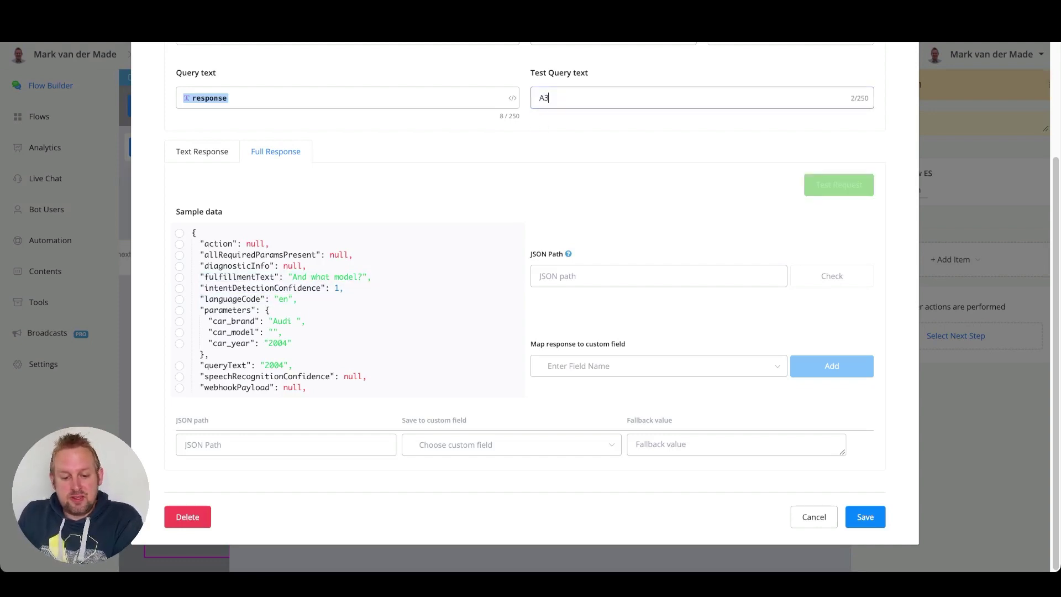
pyautogui.click(838, 184)
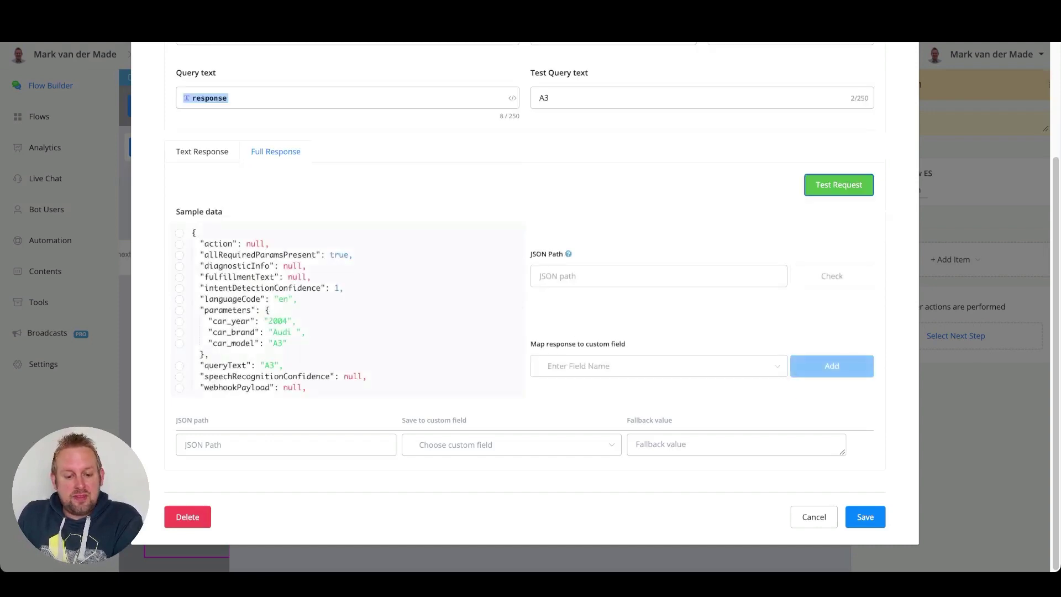
# - Examine the allRequiredParamsPresent, car_year, car_brand and car_model entries in the sample response data
pyautogui.tripleClick(260, 254)
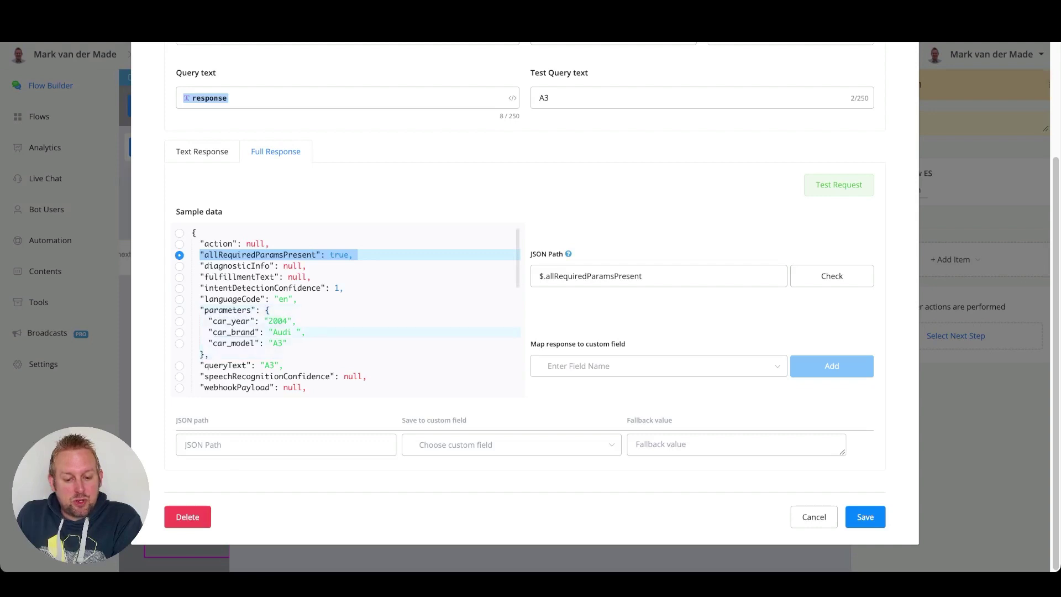
pyautogui.click(232, 321)
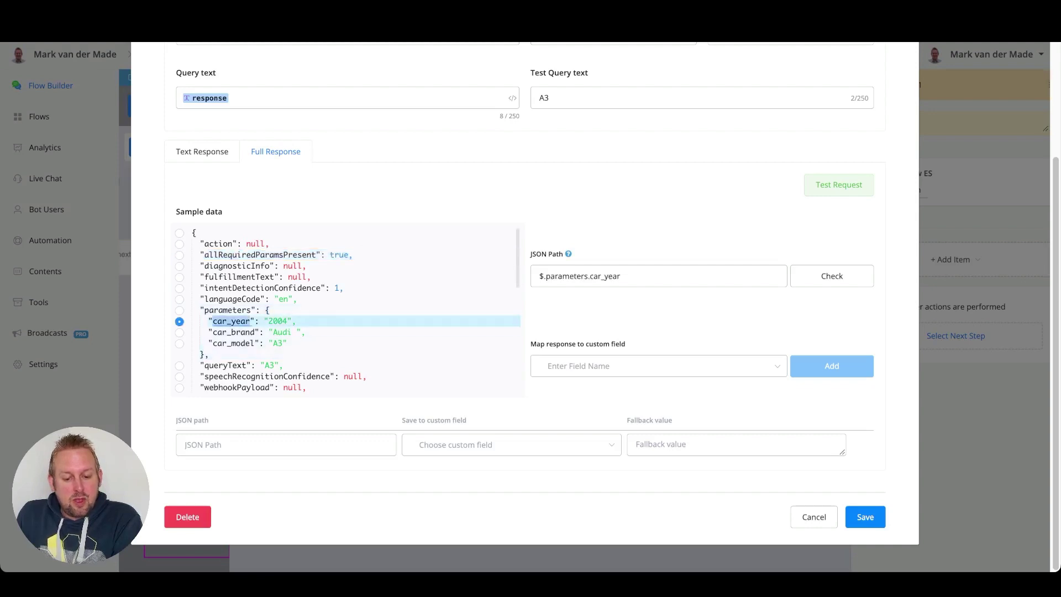
pyautogui.click(232, 332)
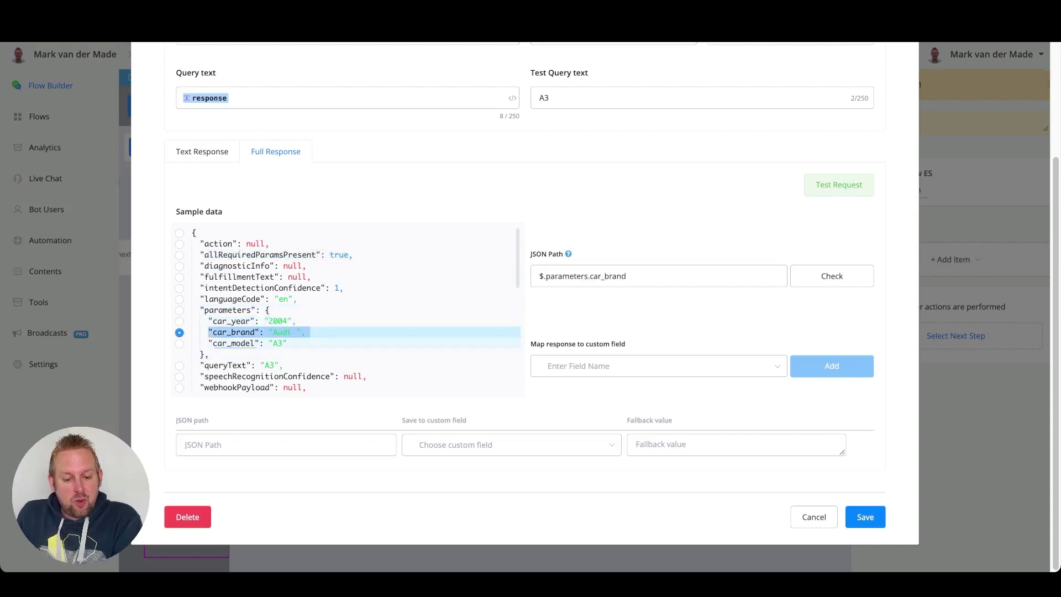
pyautogui.tripleClick(232, 343)
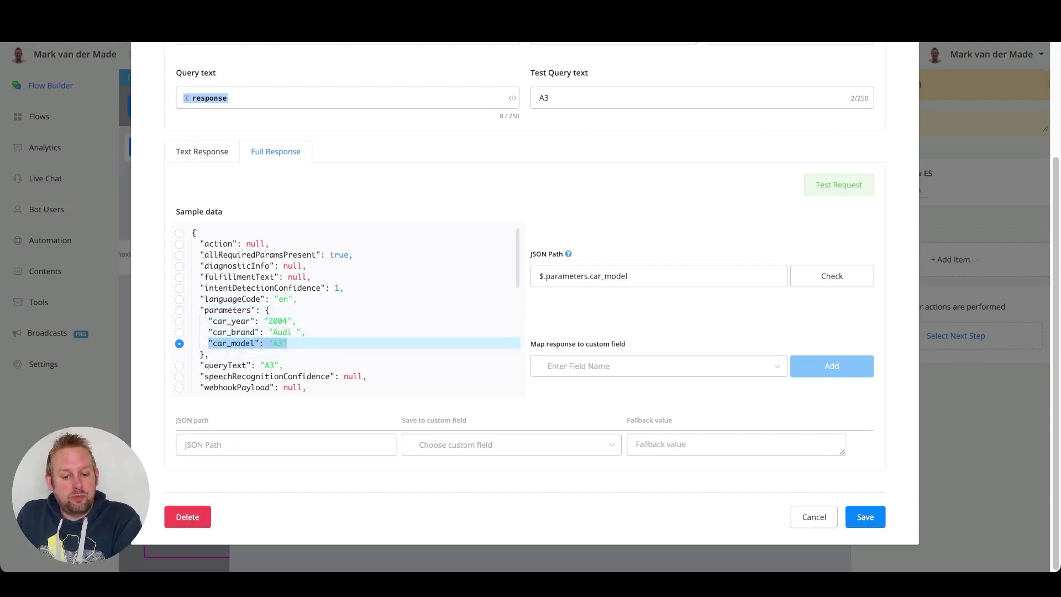
# - Map the JSON path $.parameters.car_year to the car_year custom field and add the mapping
pyautogui.click(232, 321)
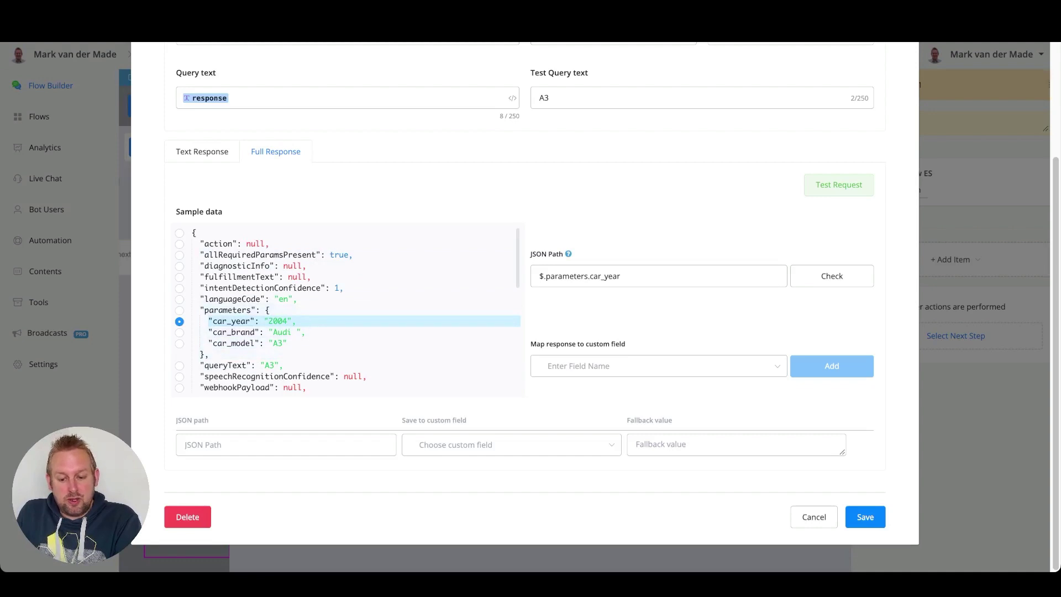
pyautogui.click(658, 366)
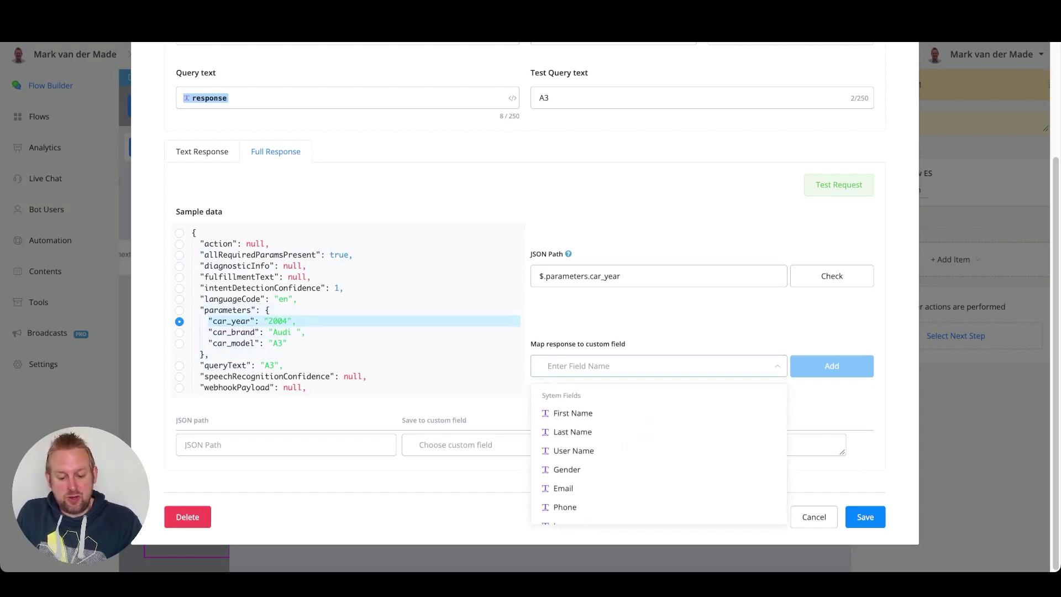
pyautogui.write('year')
pyautogui.press('Return')
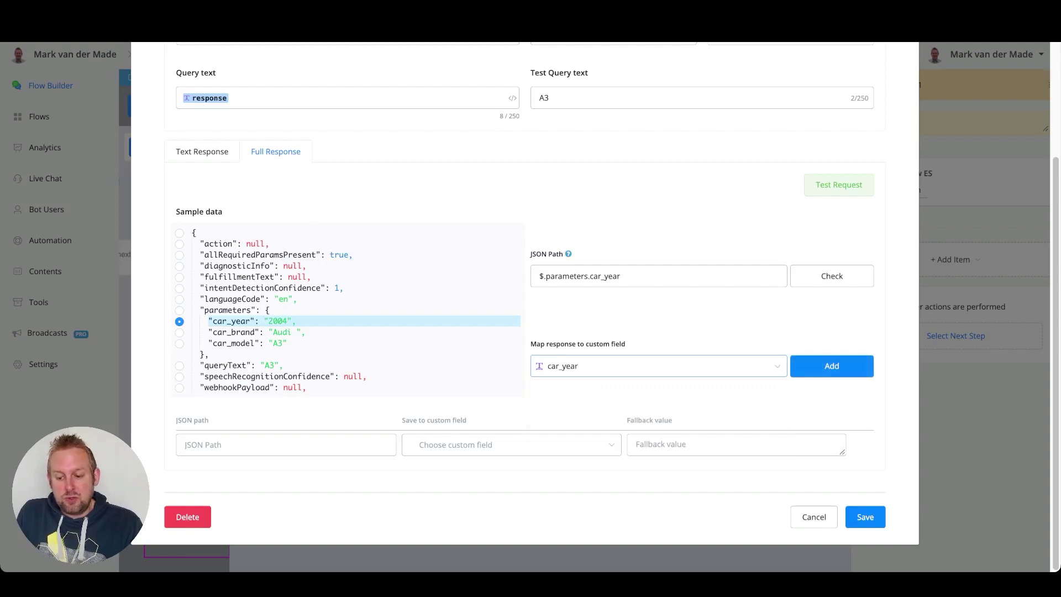
pyautogui.click(831, 365)
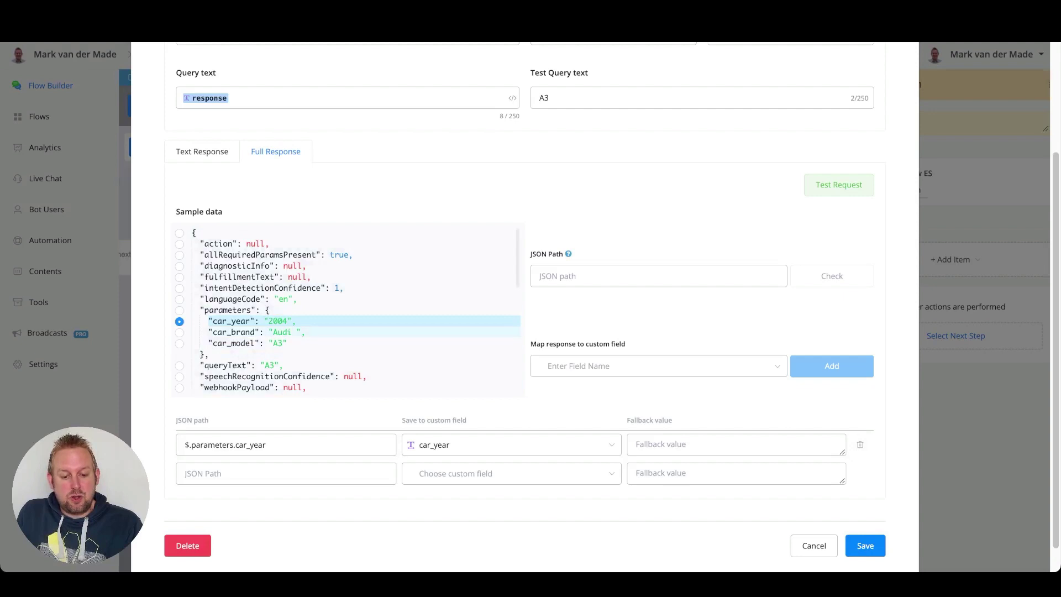
# - Map the JSON path $.parameters.car_brand to the car_brand custom field and add the mapping
pyautogui.click(313, 332)
pyautogui.click(658, 365)
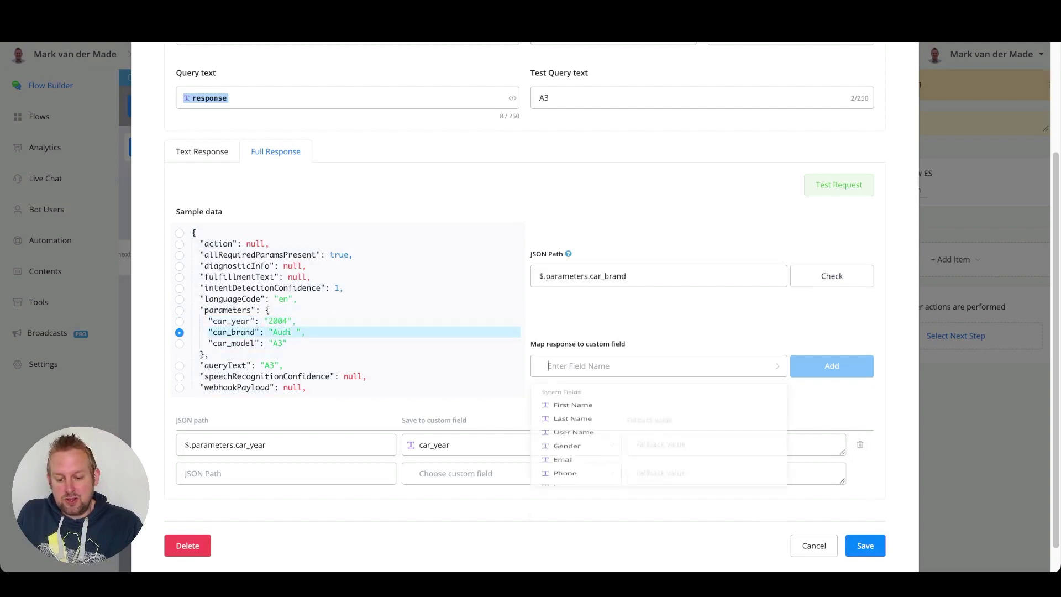
pyautogui.write('bra')
pyautogui.press('Down')
pyautogui.press('Down')
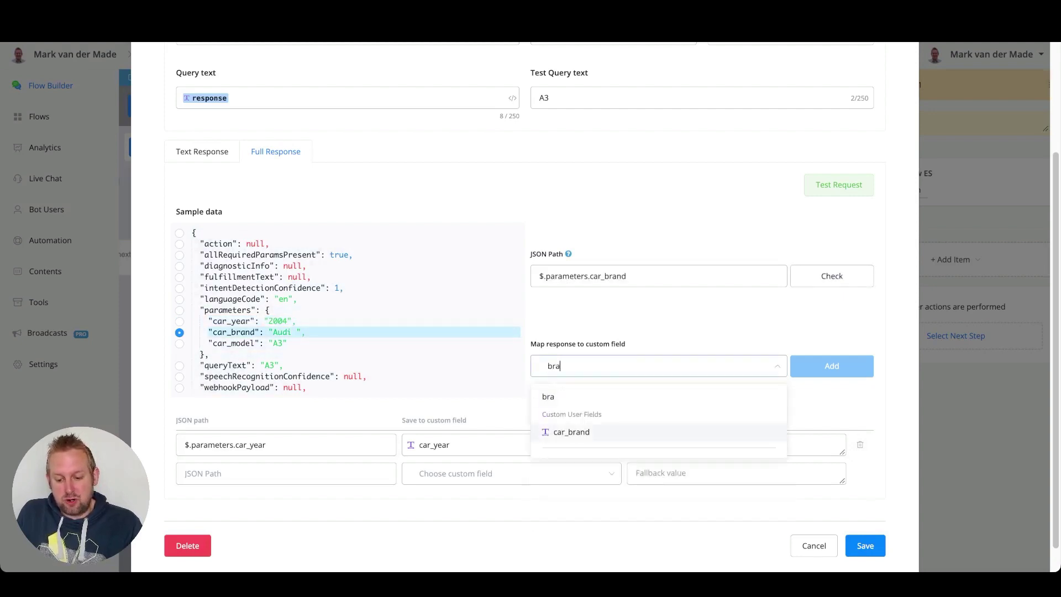
pyautogui.press('Return')
pyautogui.press('Tab')
pyautogui.press('Return')
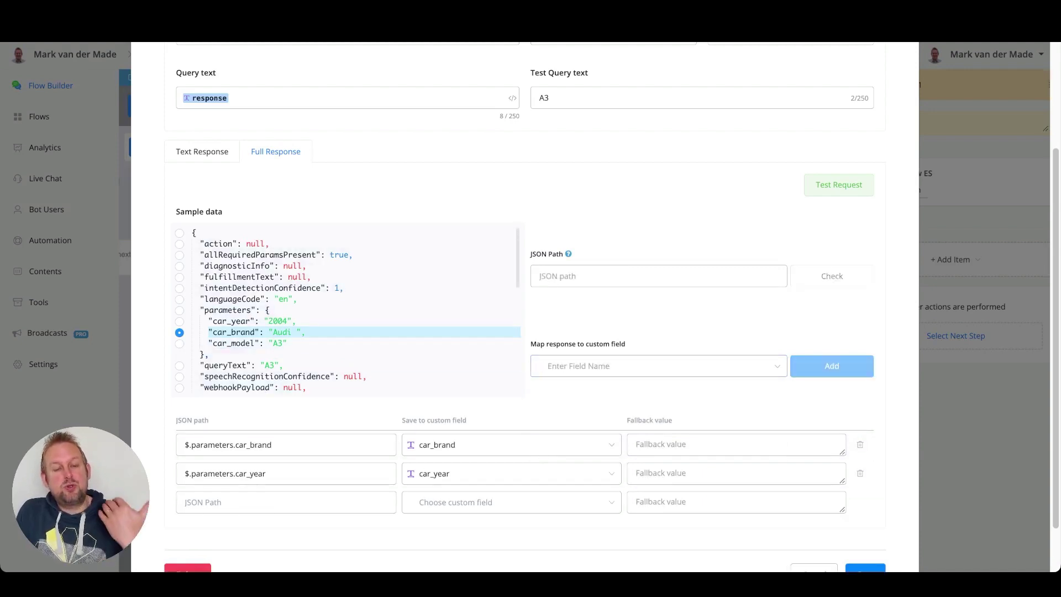
# - Map the JSON path $.parameters.car_model to the car_model custom field and add the mapping
pyautogui.click(179, 343)
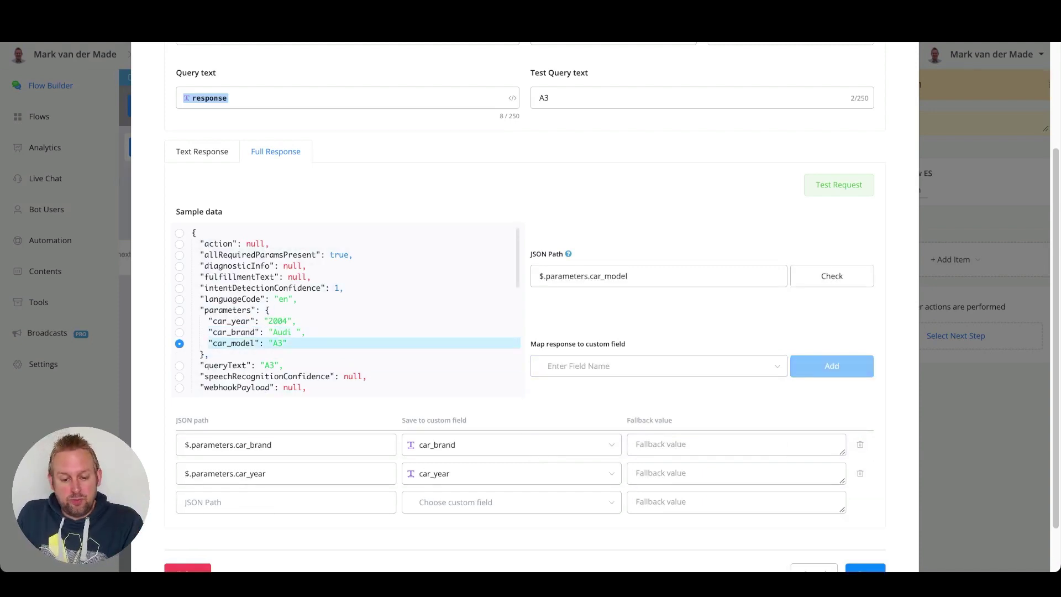
pyautogui.click(658, 366)
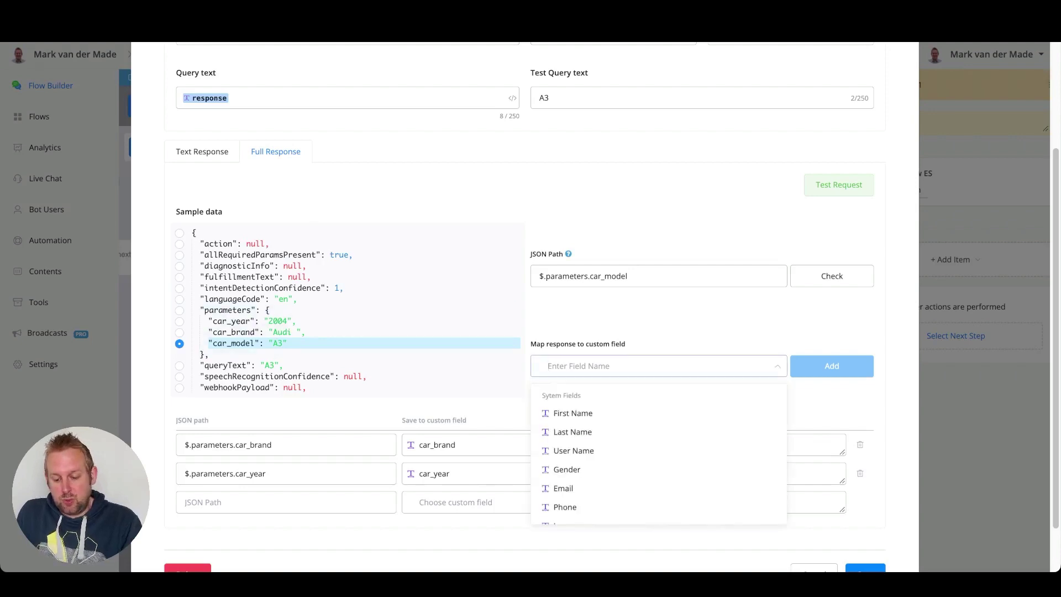
pyautogui.write('mo')
pyautogui.press('Down')
pyautogui.press('Down')
pyautogui.press('Return')
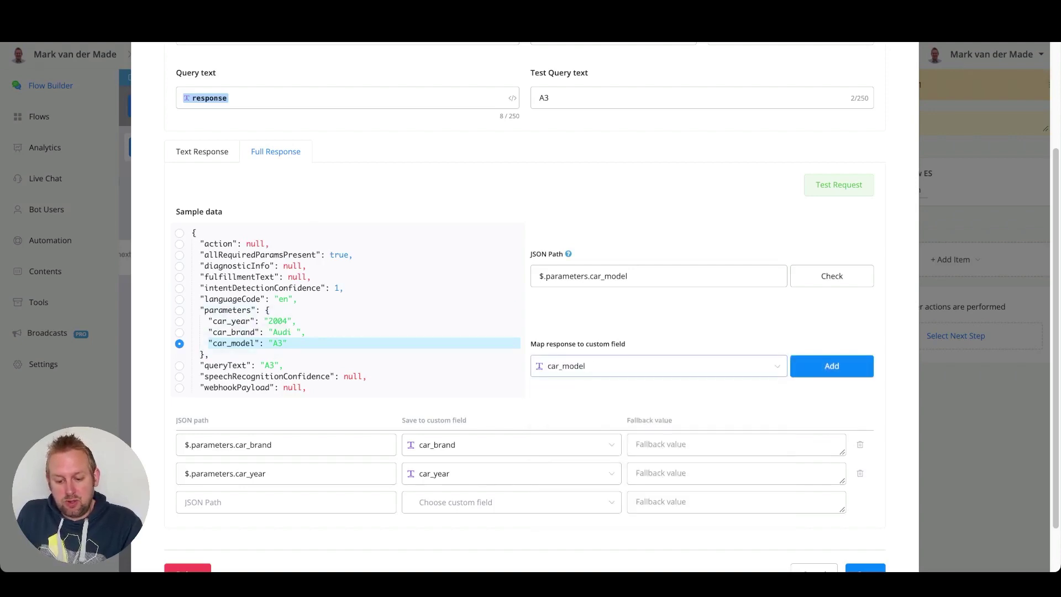
pyautogui.click(831, 366)
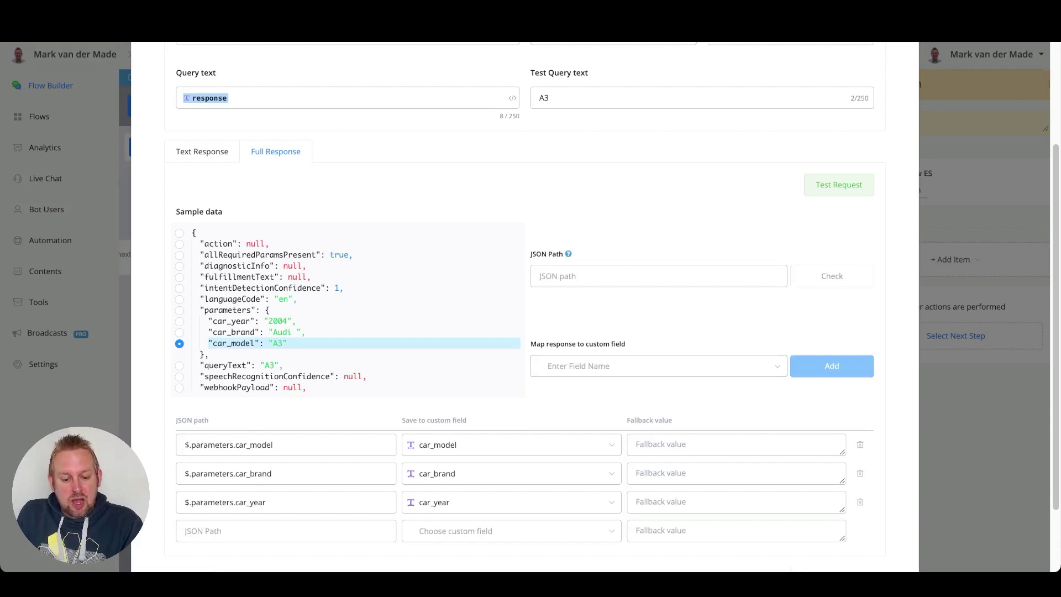
# - Review the Dialogflow ES request settings and the three field mappings, and save the action
pyautogui.scroll(-2, 525, 310)
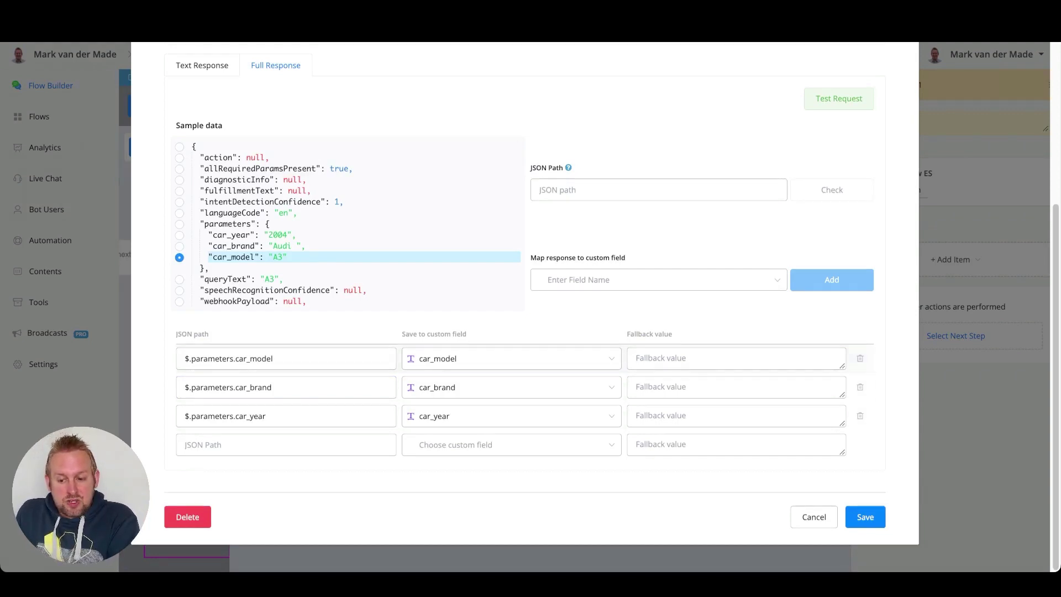
pyautogui.scroll(5, 860, 420)
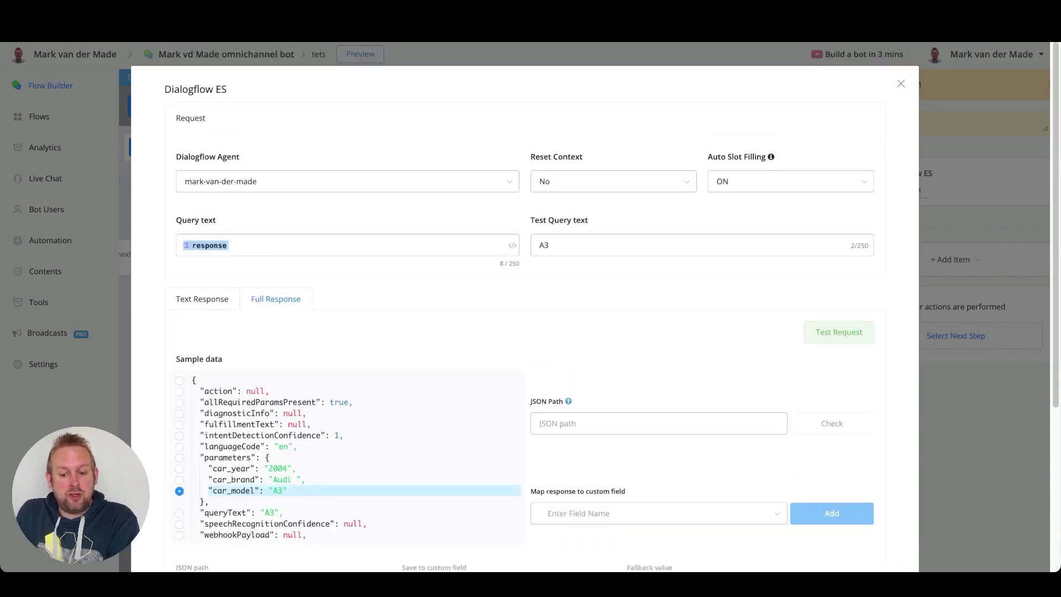
pyautogui.scroll(-3, 568, 387)
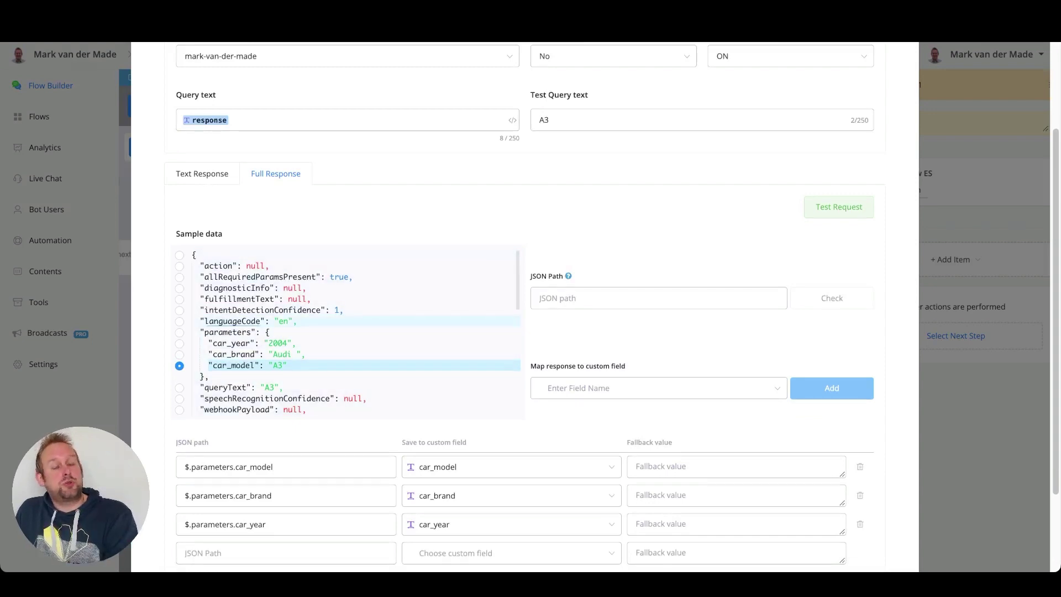
pyautogui.scroll(1, 249, 321)
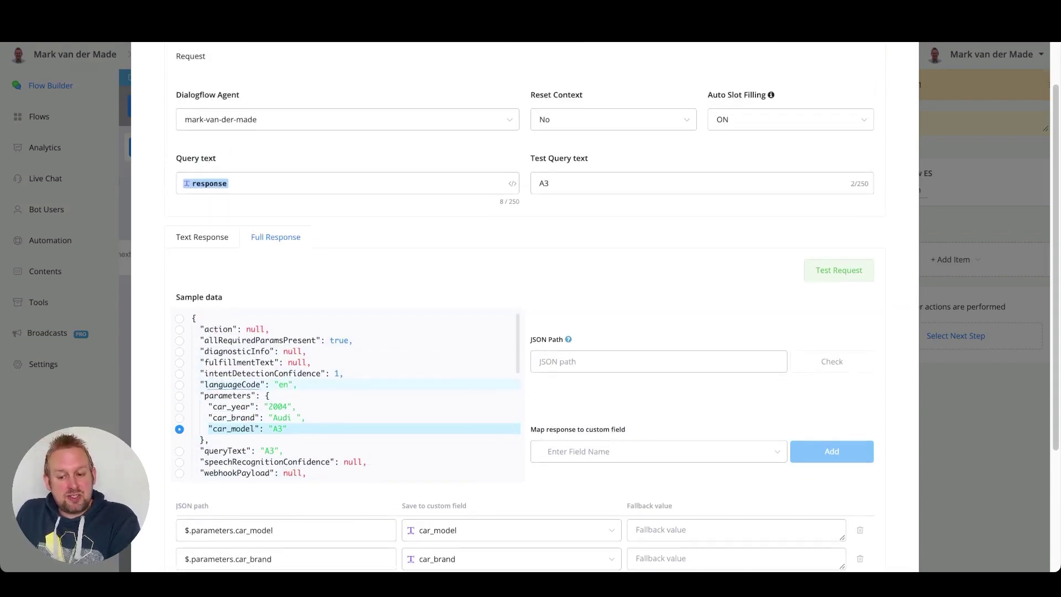
pyautogui.scroll(-1, 525, 309)
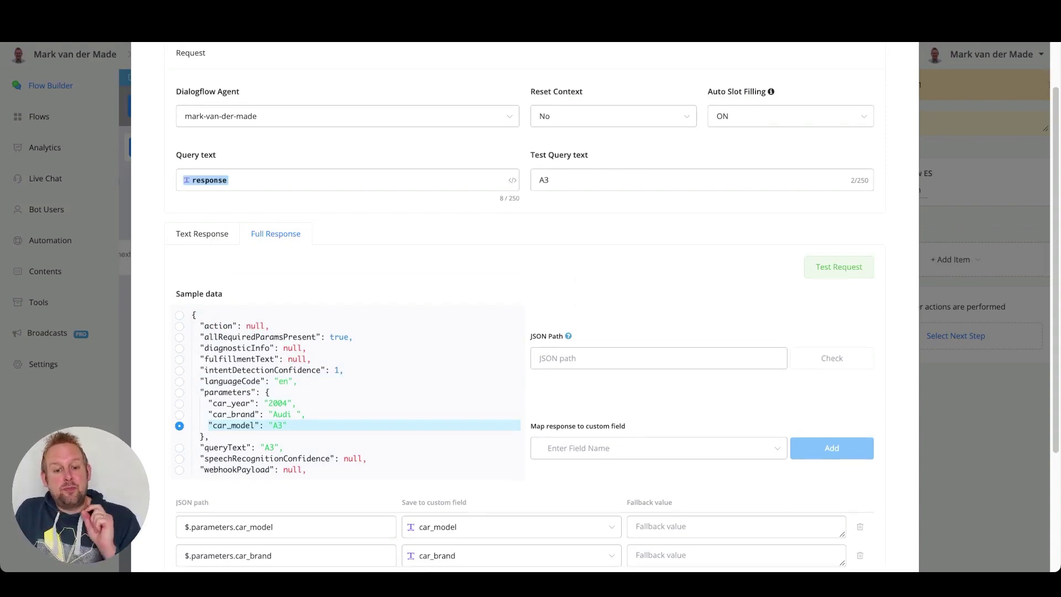
pyautogui.scroll(-3, 525, 310)
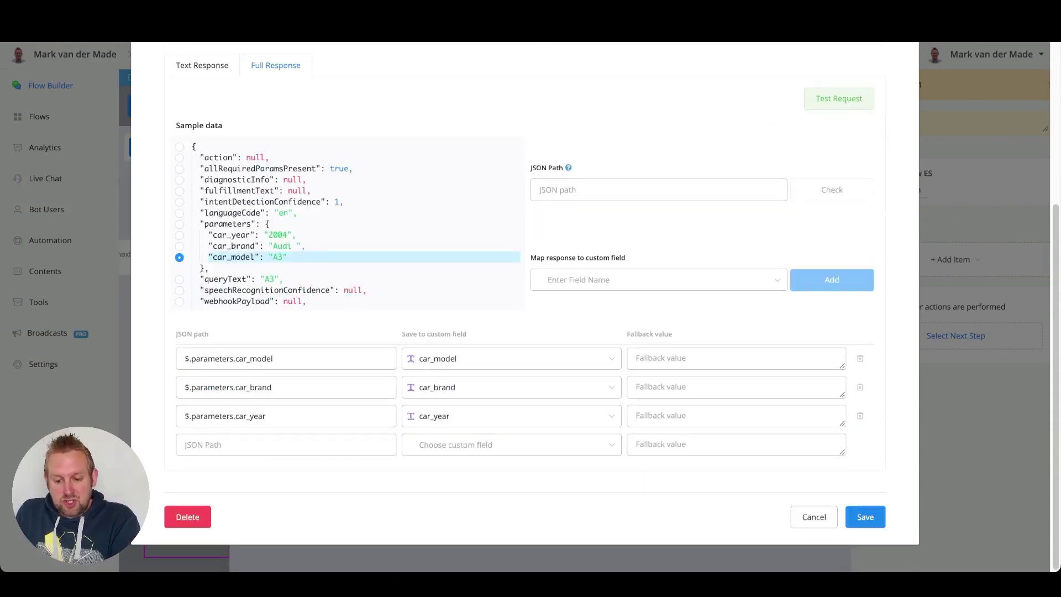
pyautogui.click(865, 516)
# - Add a Send Message step connected to the output of the Dialogflow ES action
pyautogui.click(719, 331)
pyautogui.moveTo(718, 331); pyautogui.dragTo(555, 383)
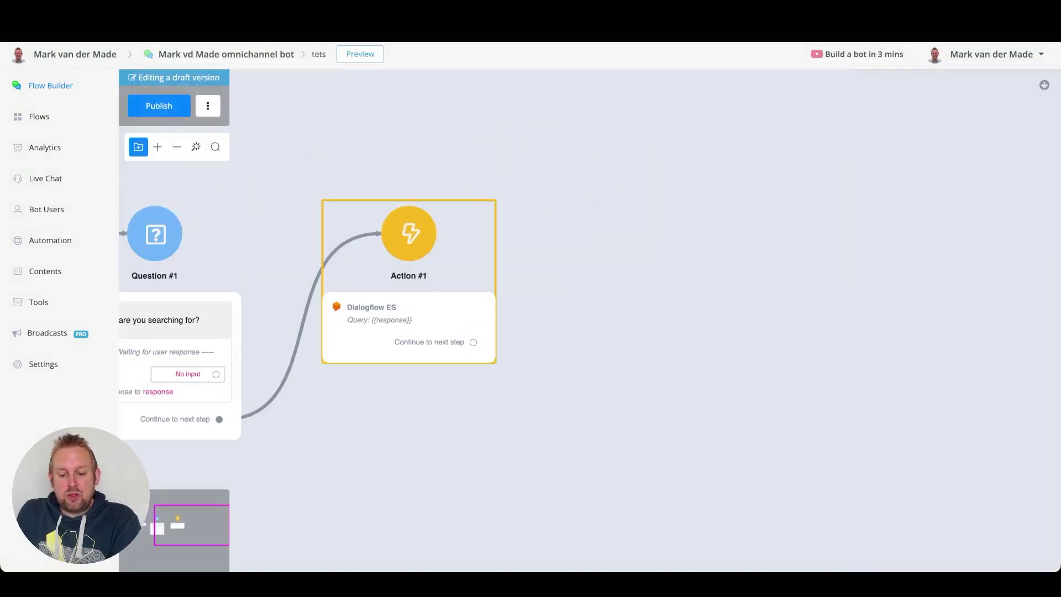
pyautogui.moveTo(473, 342); pyautogui.dragTo(585, 284)
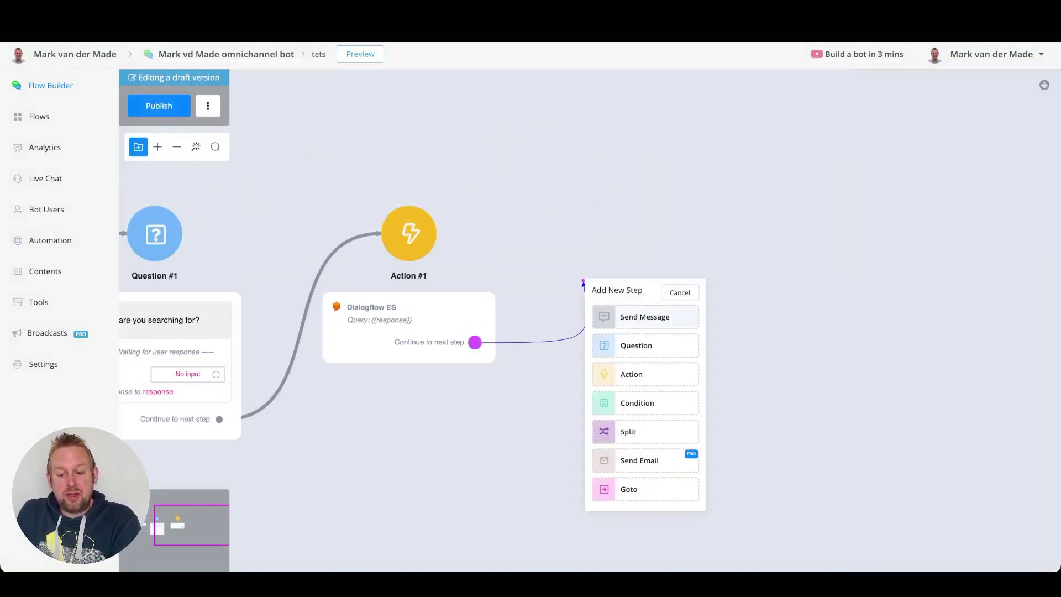
pyautogui.click(645, 317)
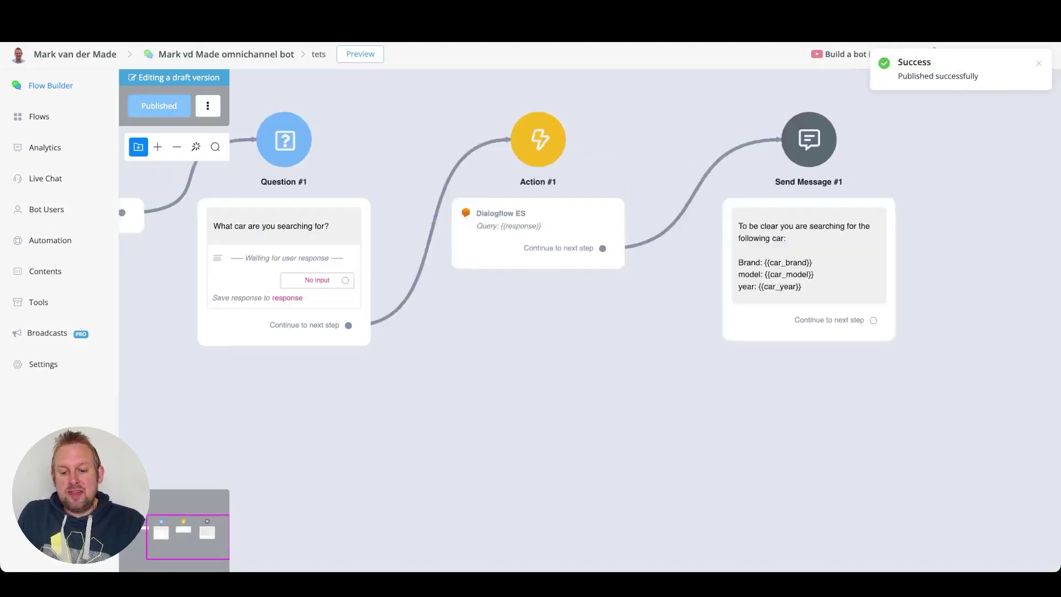
# - Answer the bot's opening car question in the Facebook Messenger chat with "I am searching for an Audi"
pyautogui.scroll(-3, 383, 281)
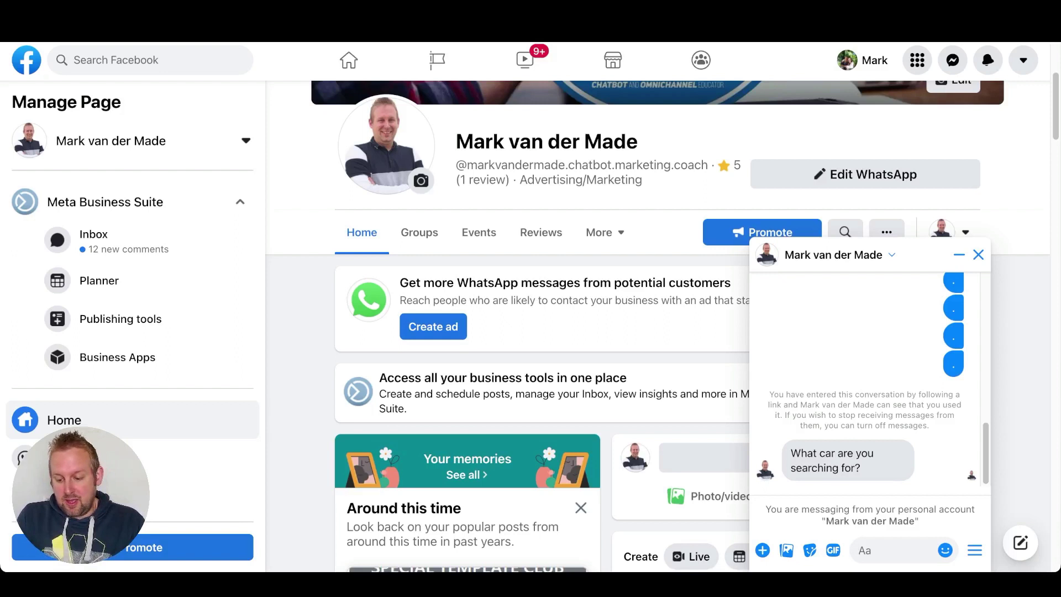
pyautogui.write('I am seach')
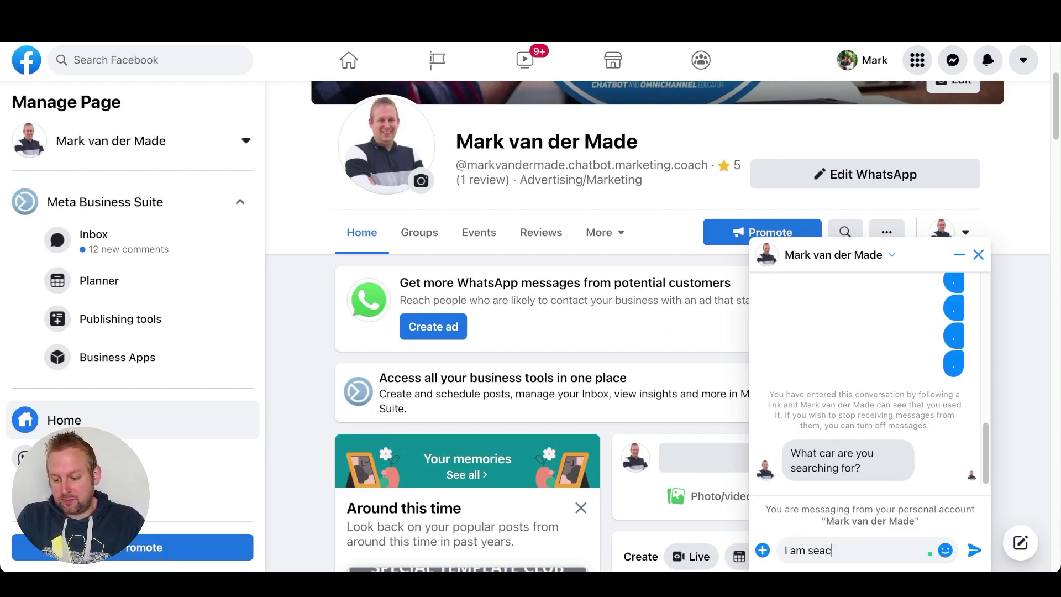
pyautogui.press('BackSpace')
pyautogui.write('r')
pyautogui.press('BackSpace')
pyautogui.press('BackSpace')
pyautogui.write('rching for')
pyautogui.write('an Audi')
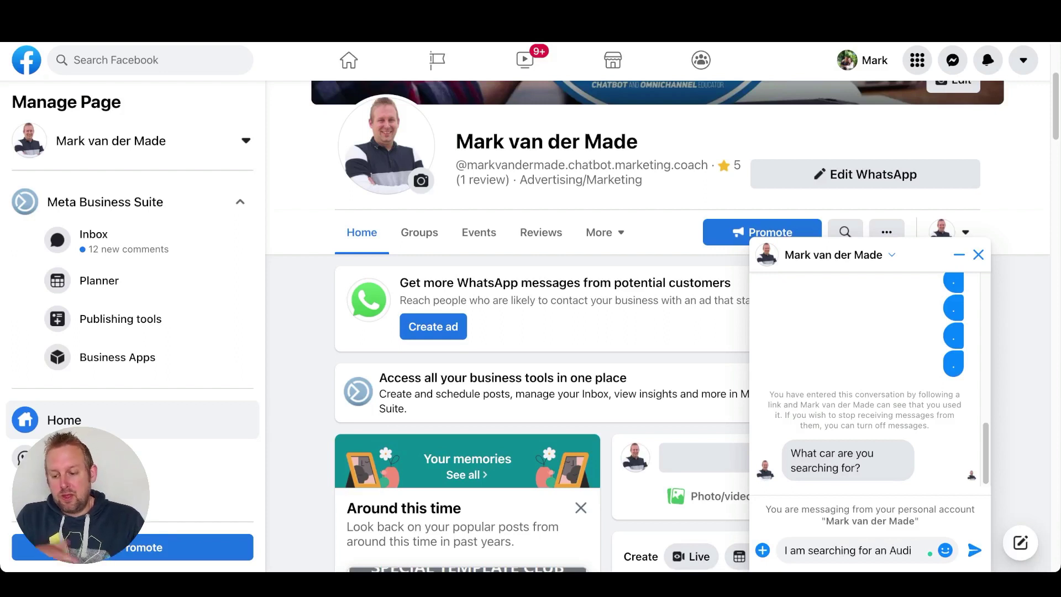
pyautogui.press('Return')
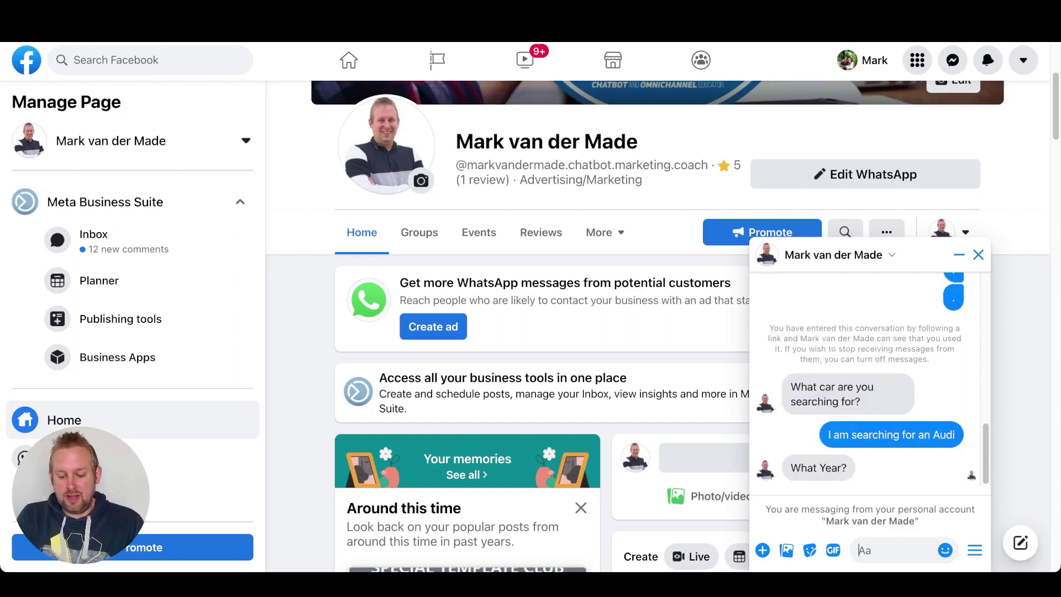
# - Reply to the bot's year question with 1994 and to its model question with A3
pyautogui.write('1994')
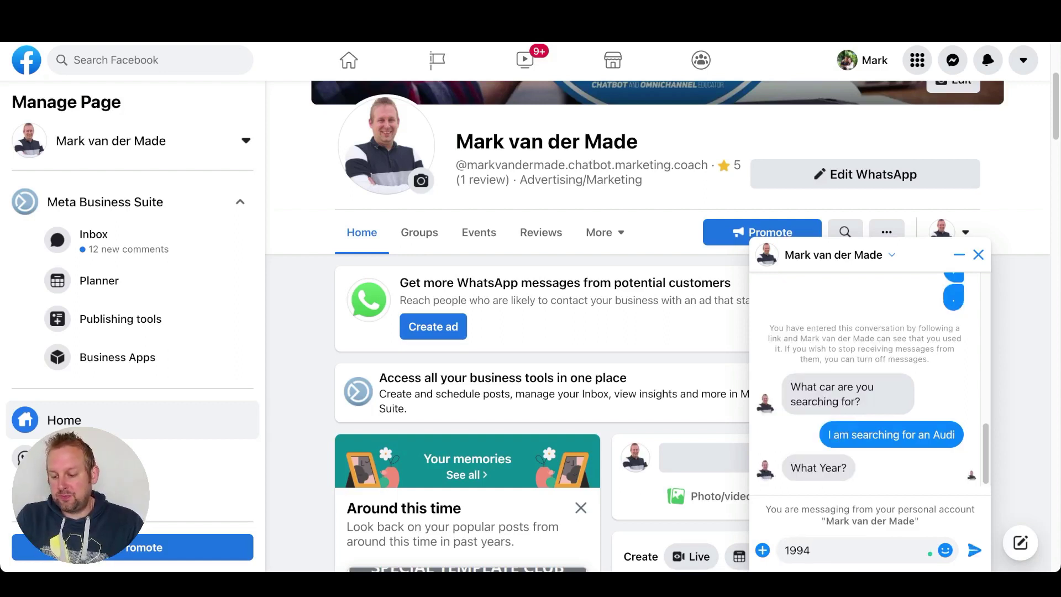
pyautogui.press('Return')
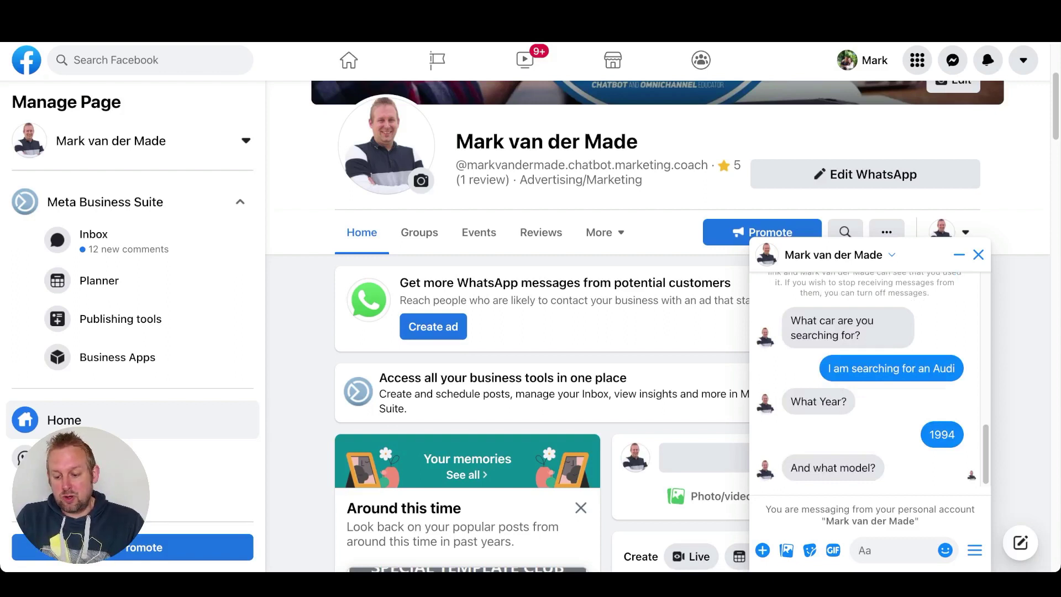
pyautogui.write('A3')
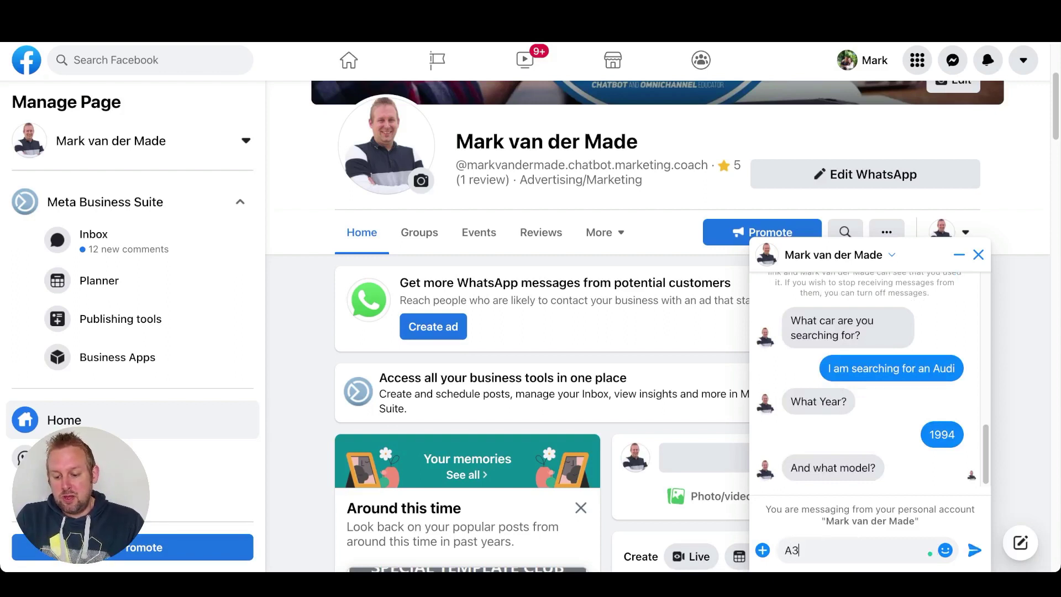
pyautogui.press('BackSpace')
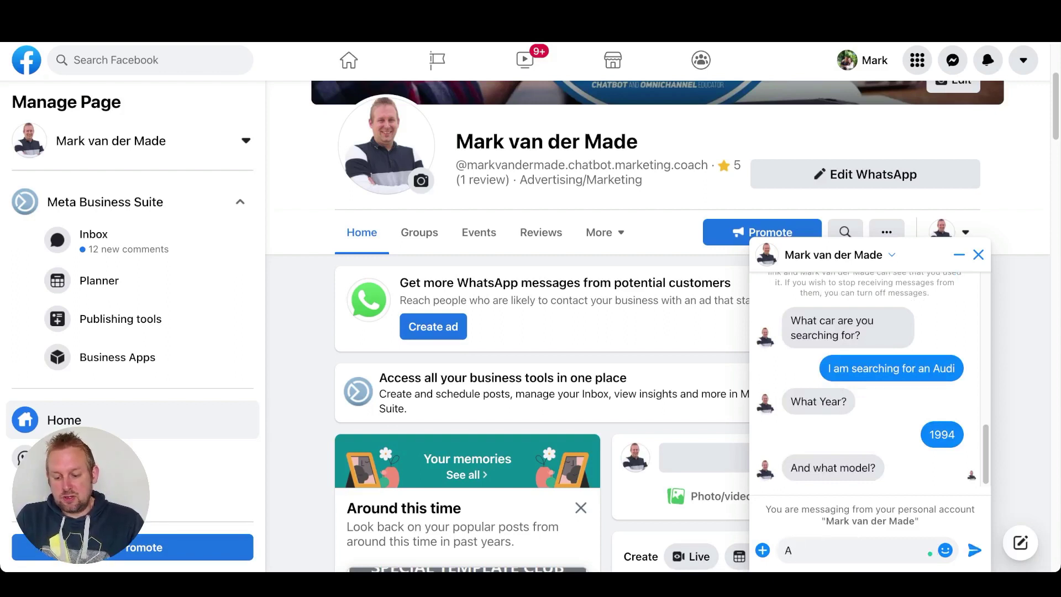
pyautogui.write('3')
pyautogui.press('Return')
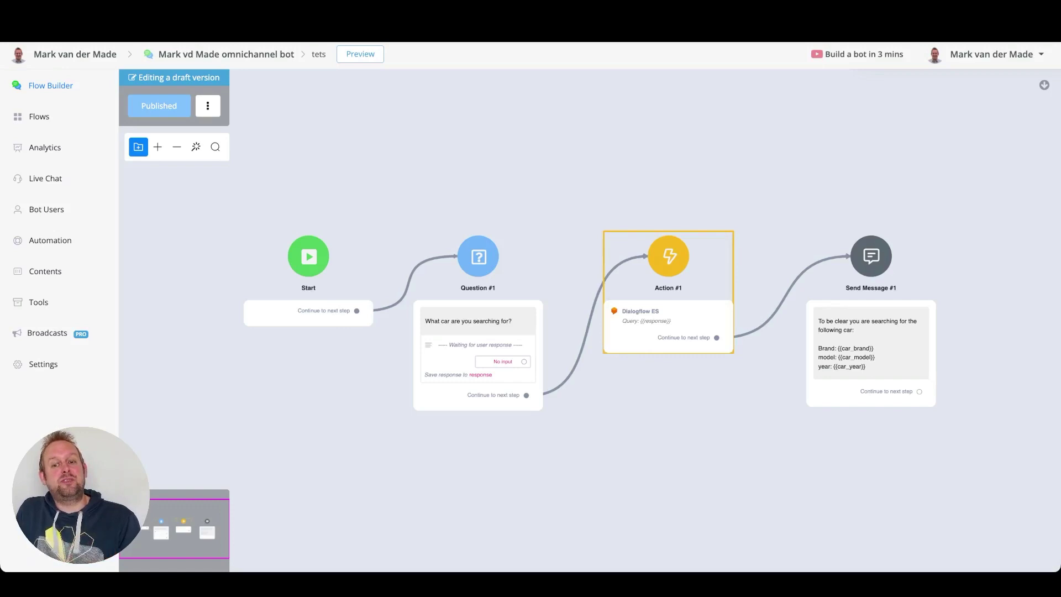
# - Switch to Dialogflow Essentials and look through the agent's list of intents
pyautogui.click(668, 292)
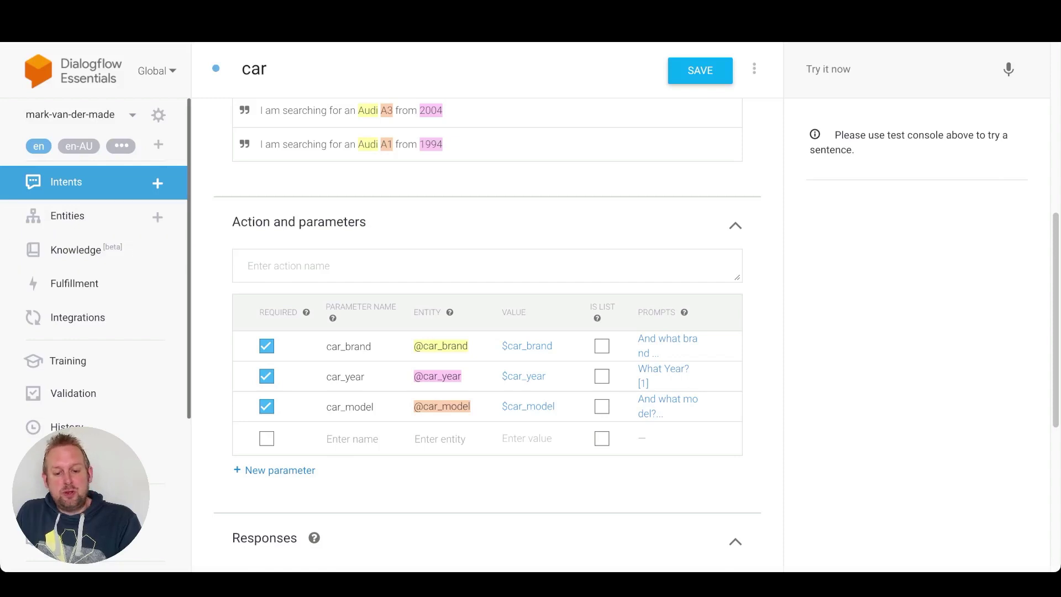
pyautogui.click(66, 181)
pyautogui.scroll(-5, 486, 277)
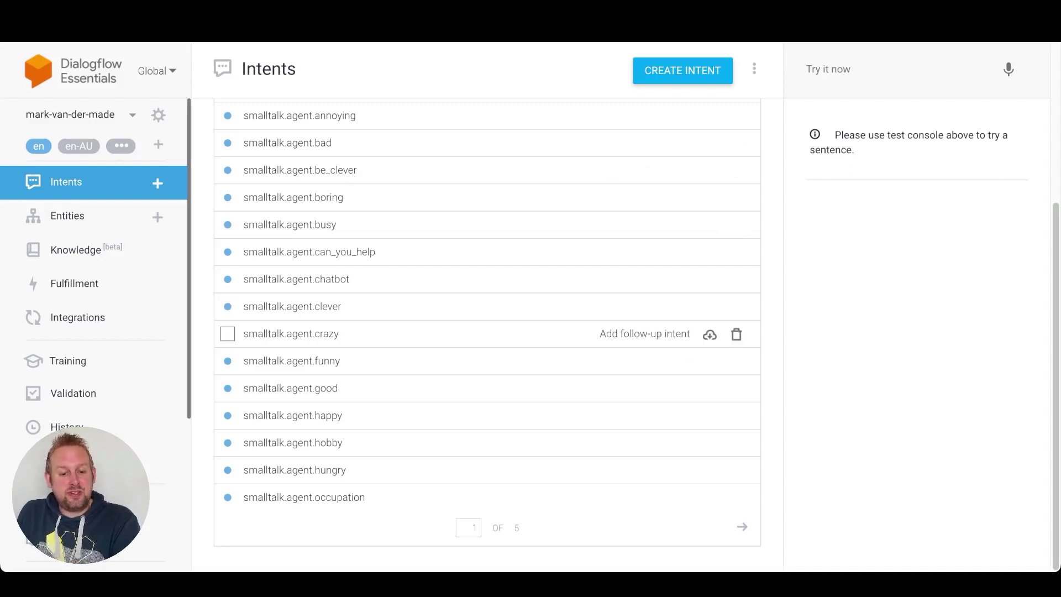
# - Open the smalltalk.agent.chatbot intent and examine its training phrases, parameters and custom payload response
pyautogui.scroll(4, 486, 326)
pyautogui.scroll(-4, 486, 326)
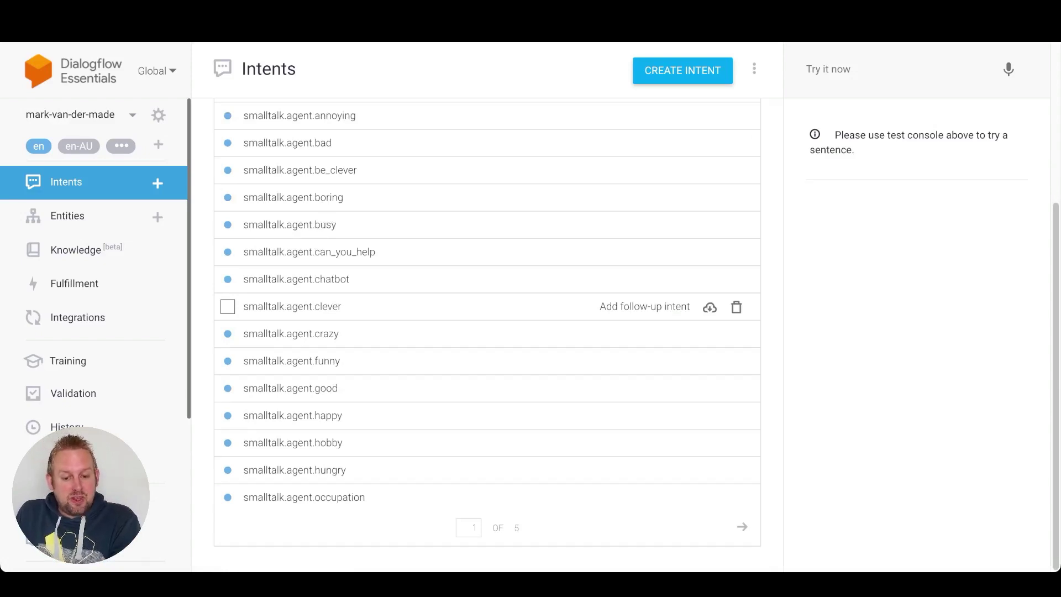
pyautogui.scroll(2, 486, 304)
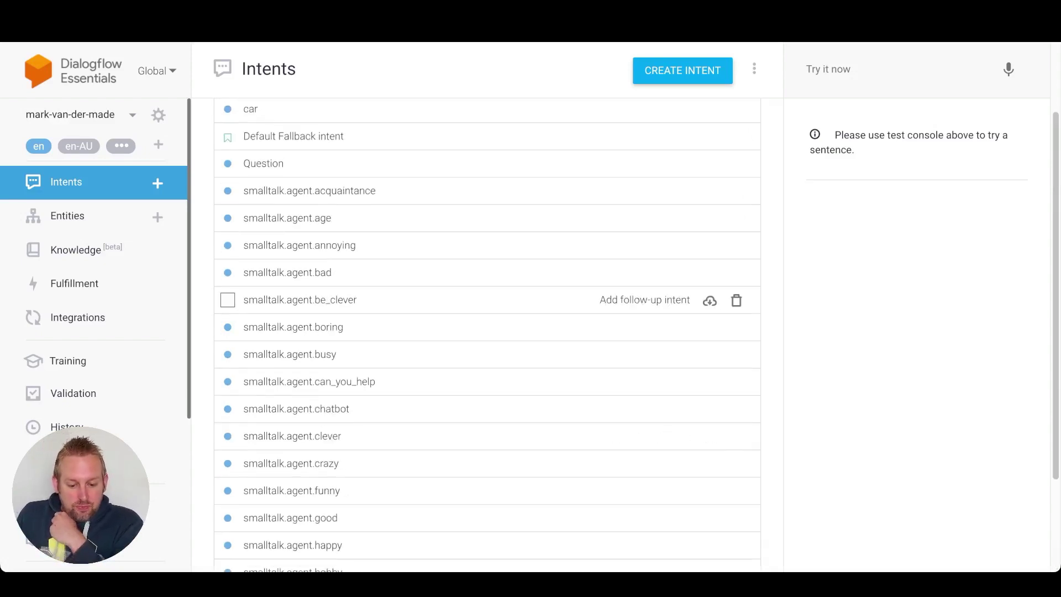
pyautogui.click(297, 408)
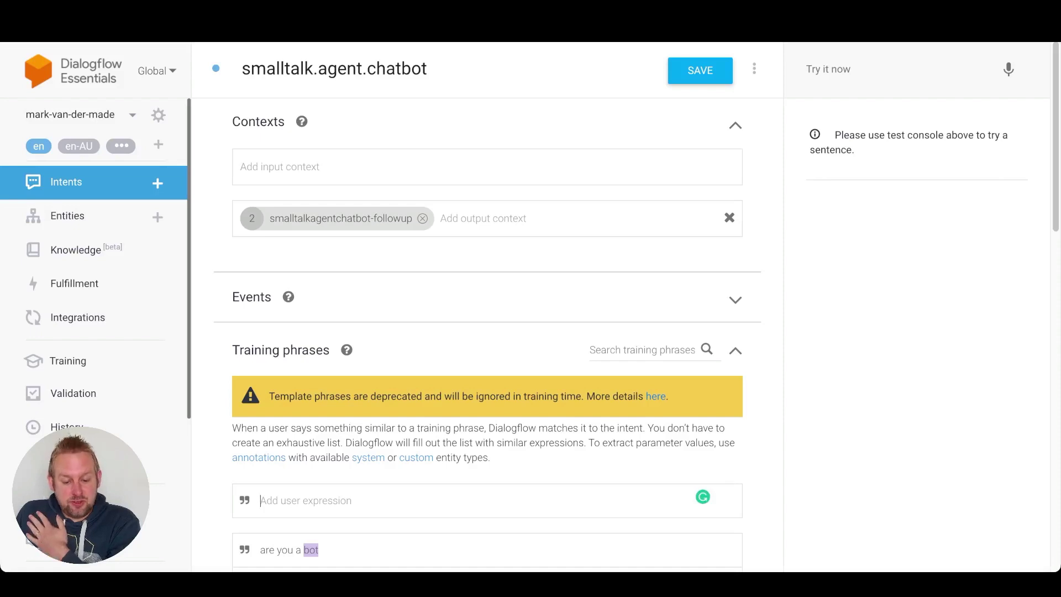
pyautogui.scroll(-6, 486, 331)
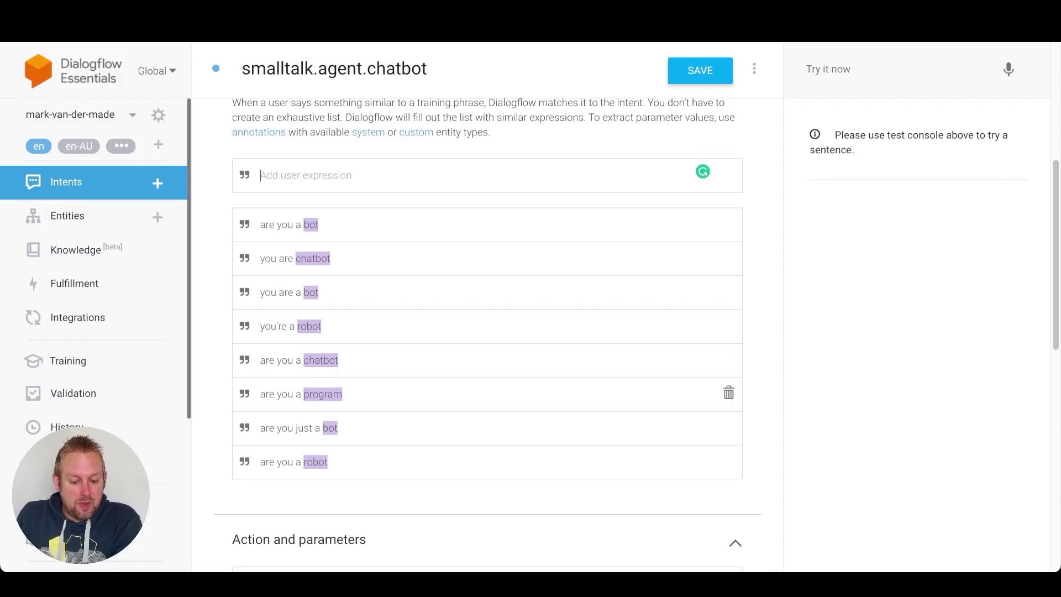
pyautogui.scroll(-3, 486, 331)
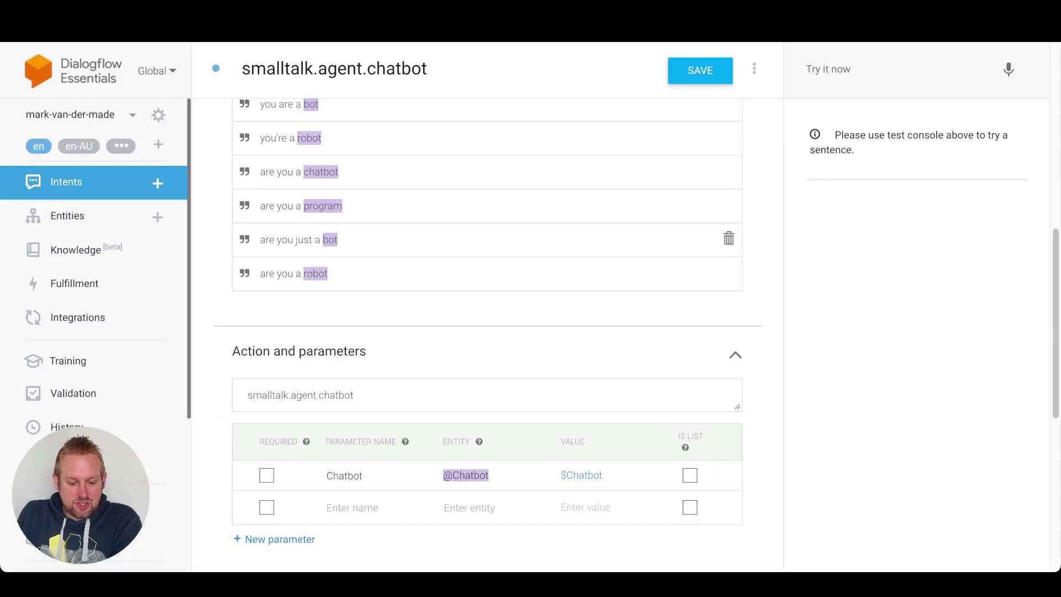
pyautogui.scroll(-6, 486, 331)
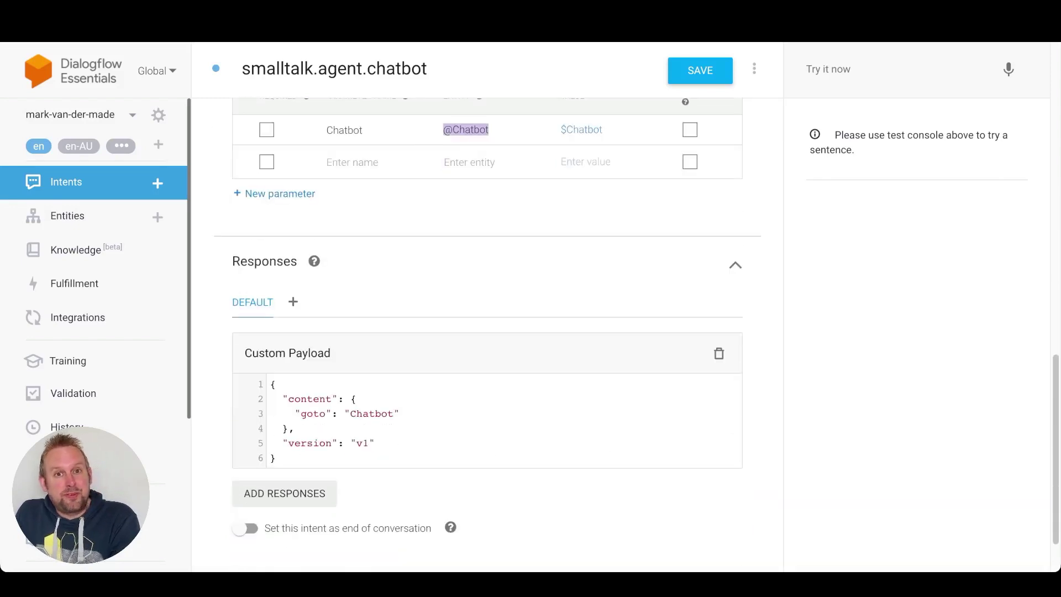
pyautogui.click(285, 492)
pyautogui.click(281, 490)
pyautogui.scroll(-3, 487, 332)
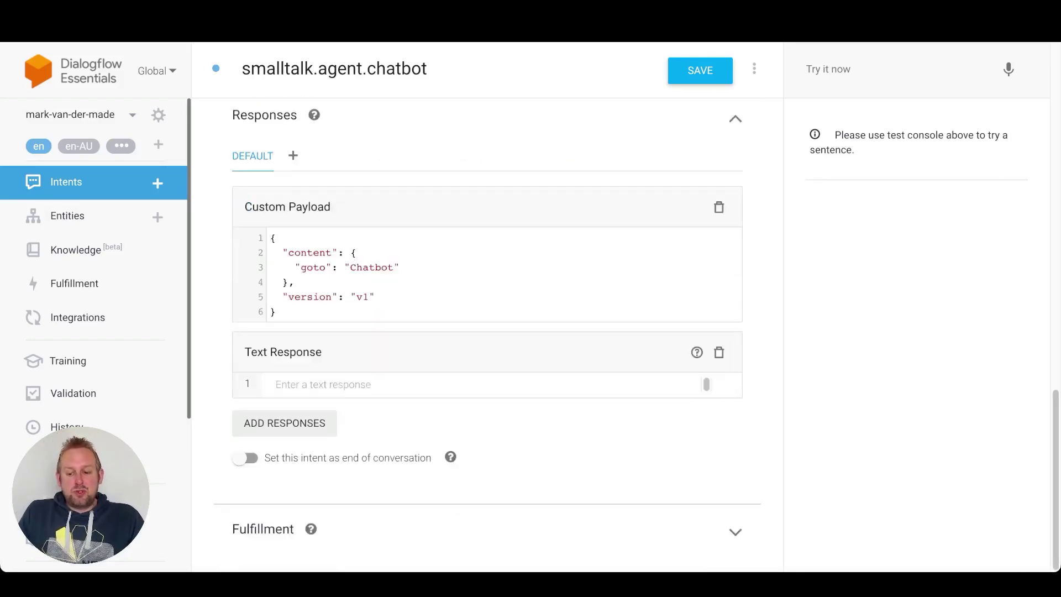
pyautogui.click(719, 352)
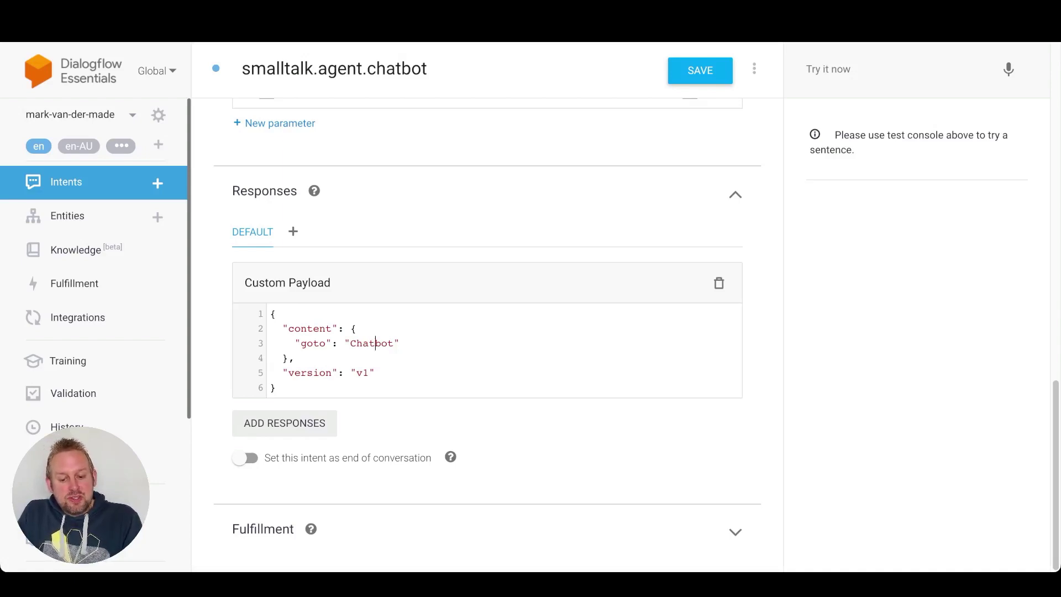
# - Match the payload's goto value Chatbot to the Chatbot step in the flow builder's [AI] Responses part 1 sub flow, inside the AI Responses folder
pyautogui.doubleClick(376, 343)
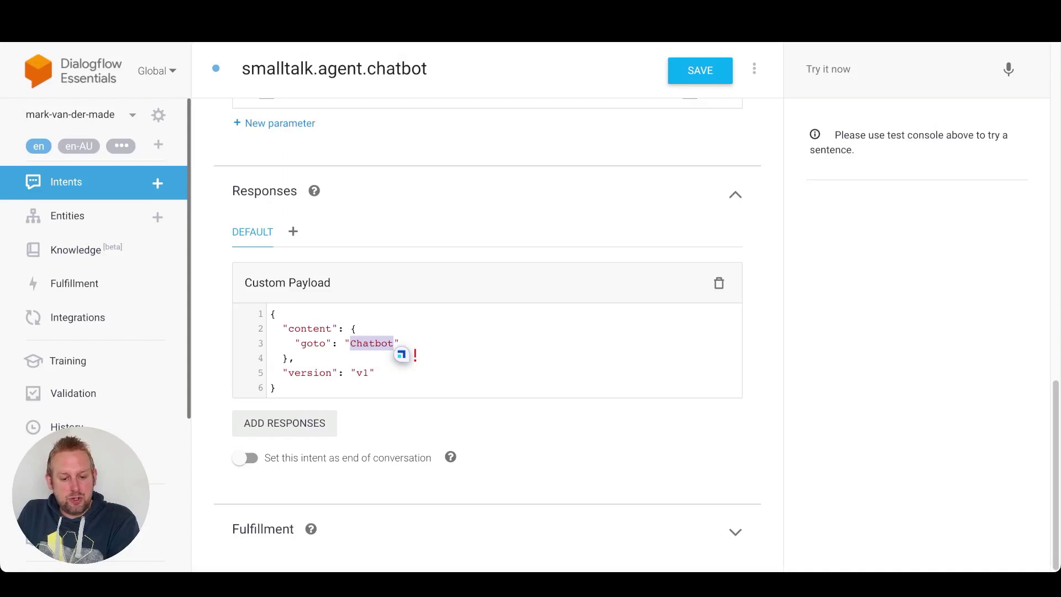
pyautogui.hotkey('ctrl', 'Tab')
pyautogui.click(38, 116)
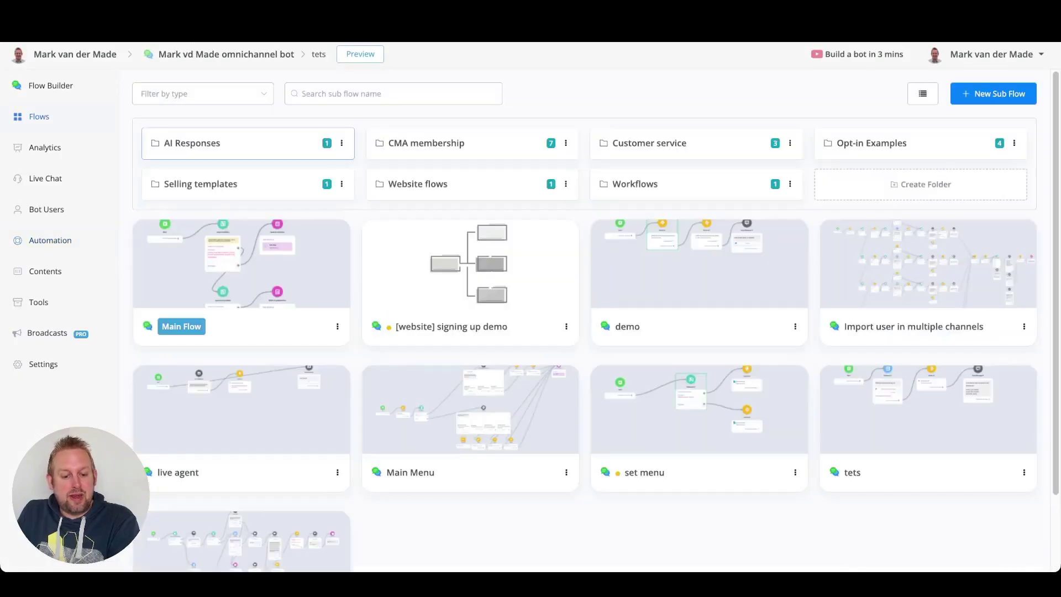
pyautogui.click(206, 143)
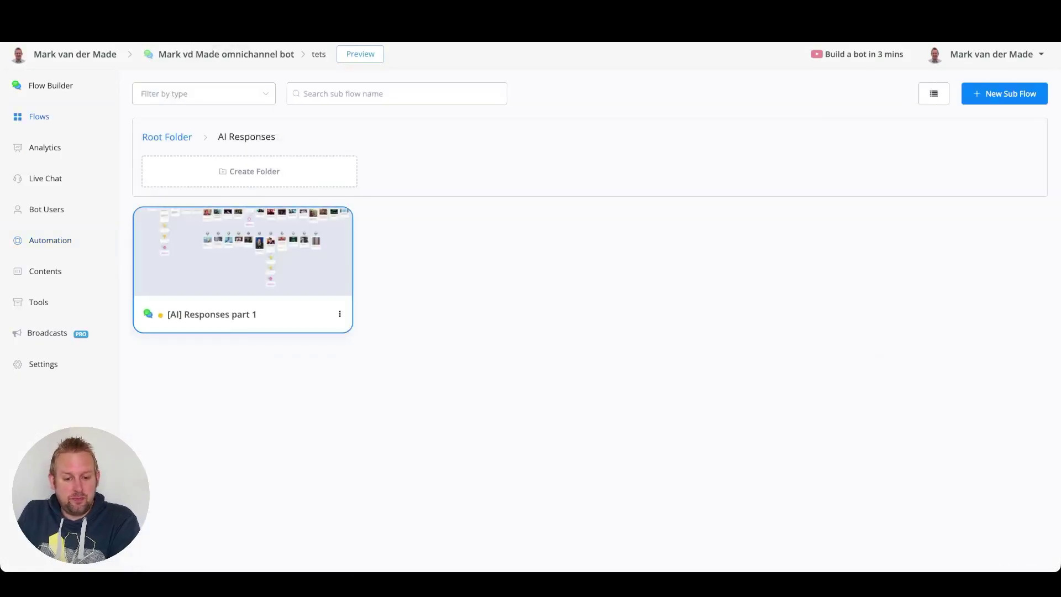
pyautogui.click(243, 255)
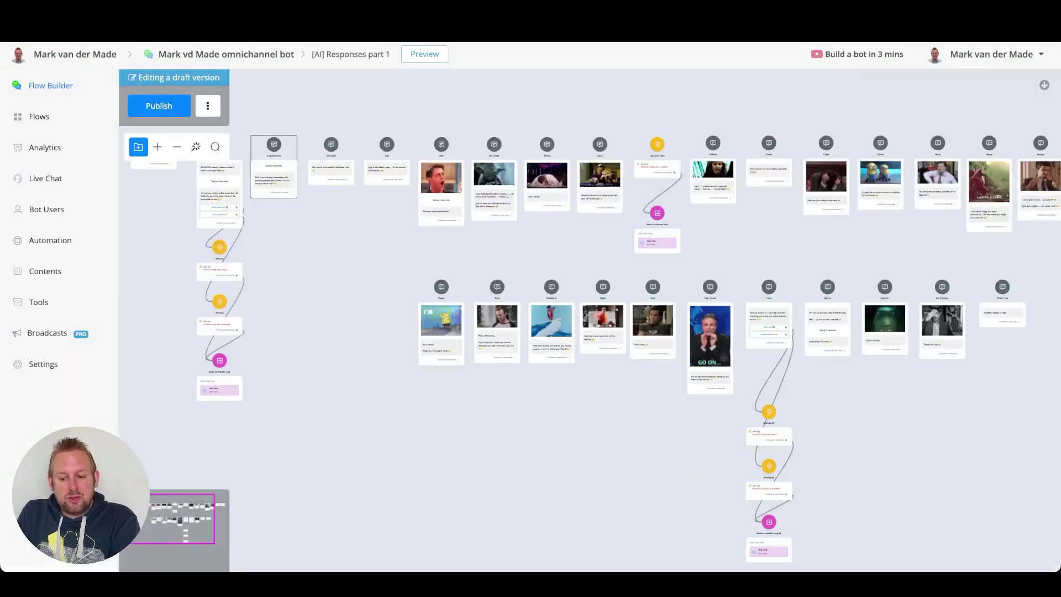
pyautogui.scroll(5, 713, 142)
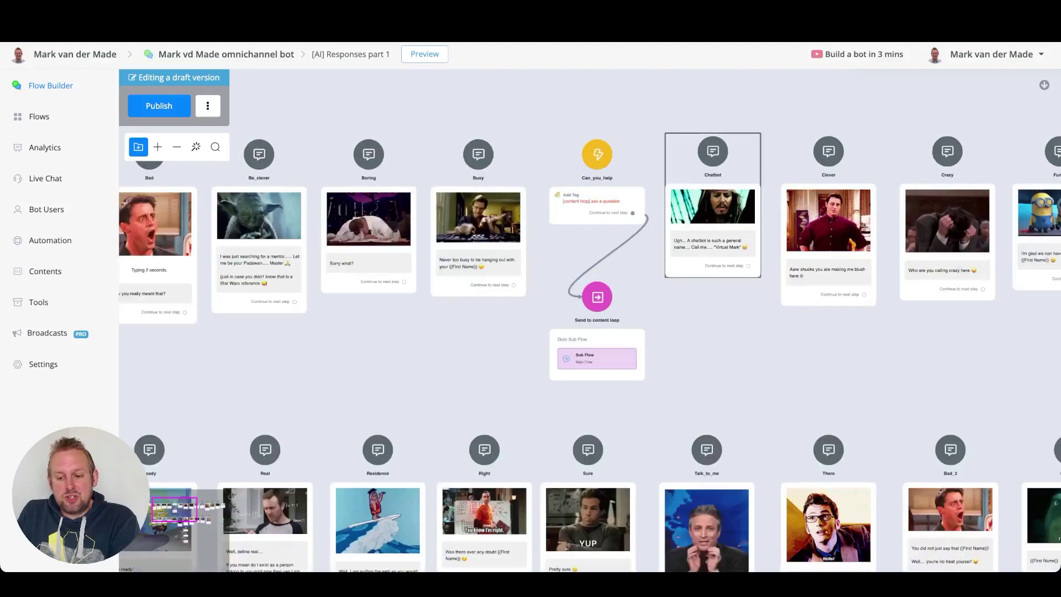
pyautogui.scroll(5, 713, 142)
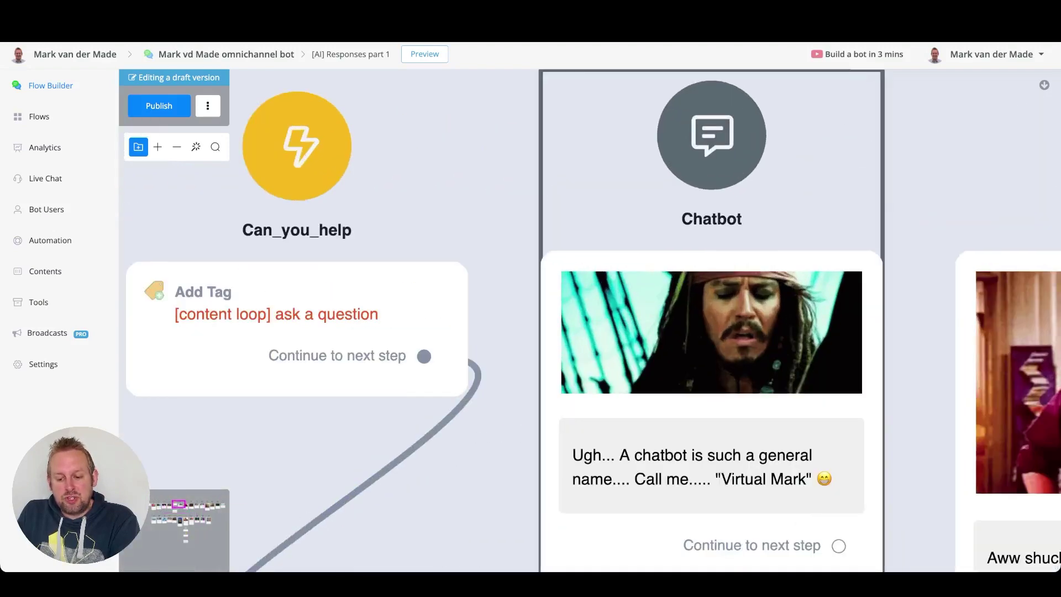
pyautogui.scroll(-5, 690, 258)
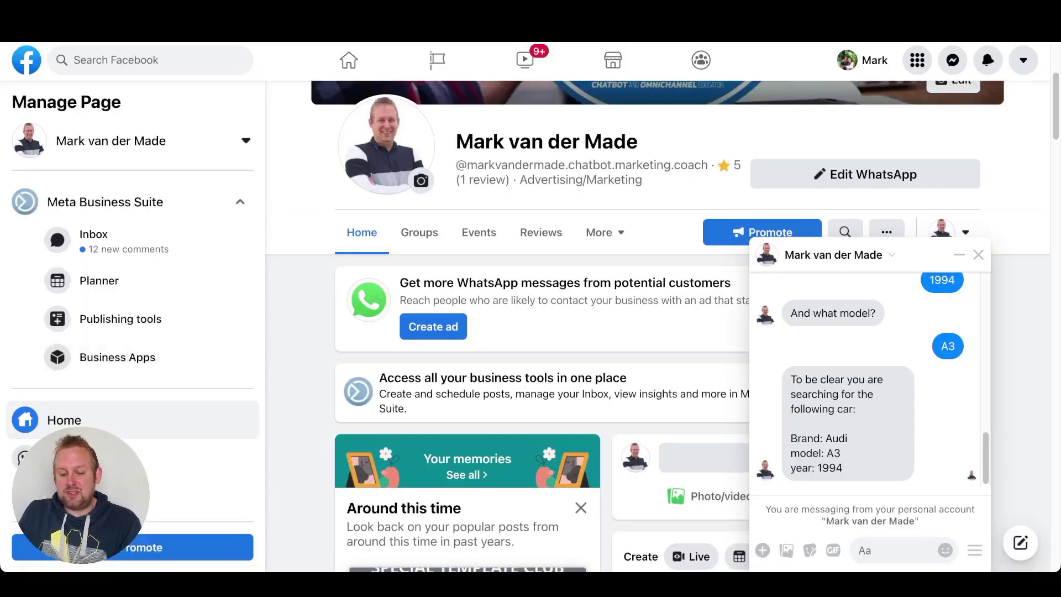
# - Send the message "Are you a chatbot?" to the bot in the Facebook Messenger chat
pyautogui.click(892, 550)
pyautogui.write('Ar')
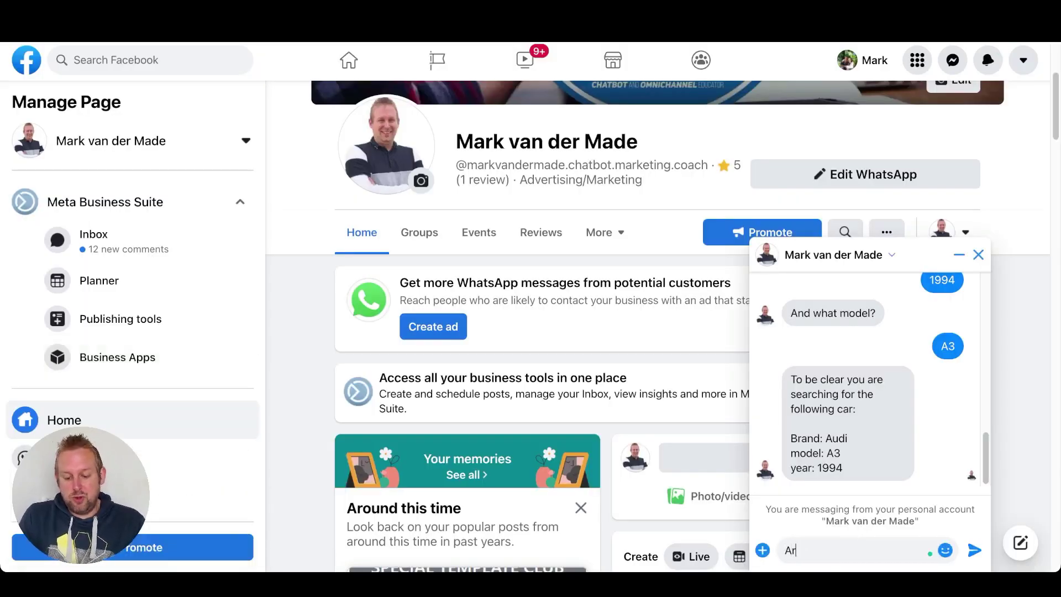
pyautogui.write('e you a chatbot')
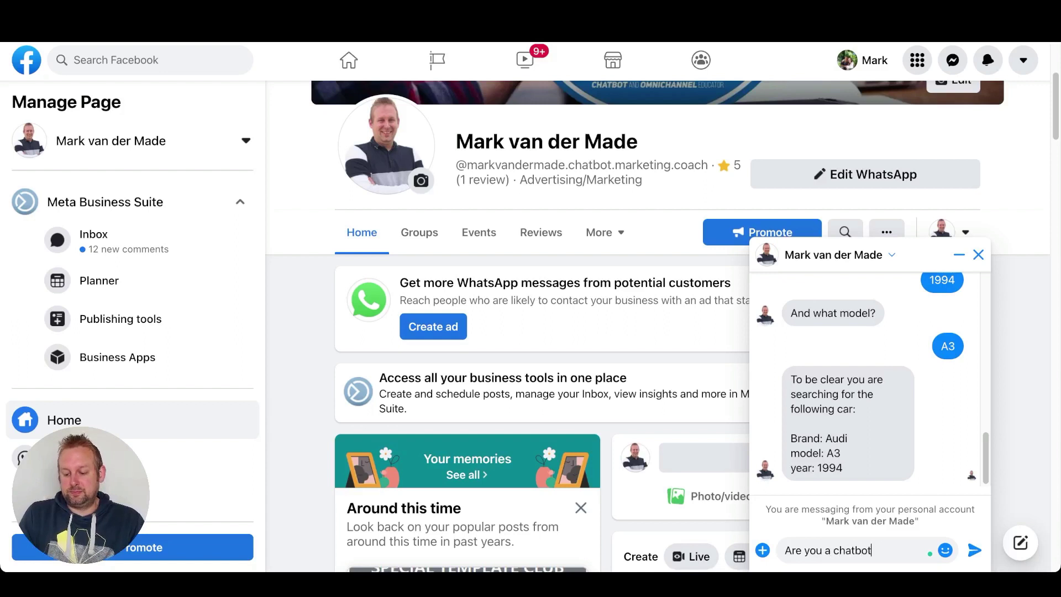
pyautogui.write('?')
pyautogui.press('Return')
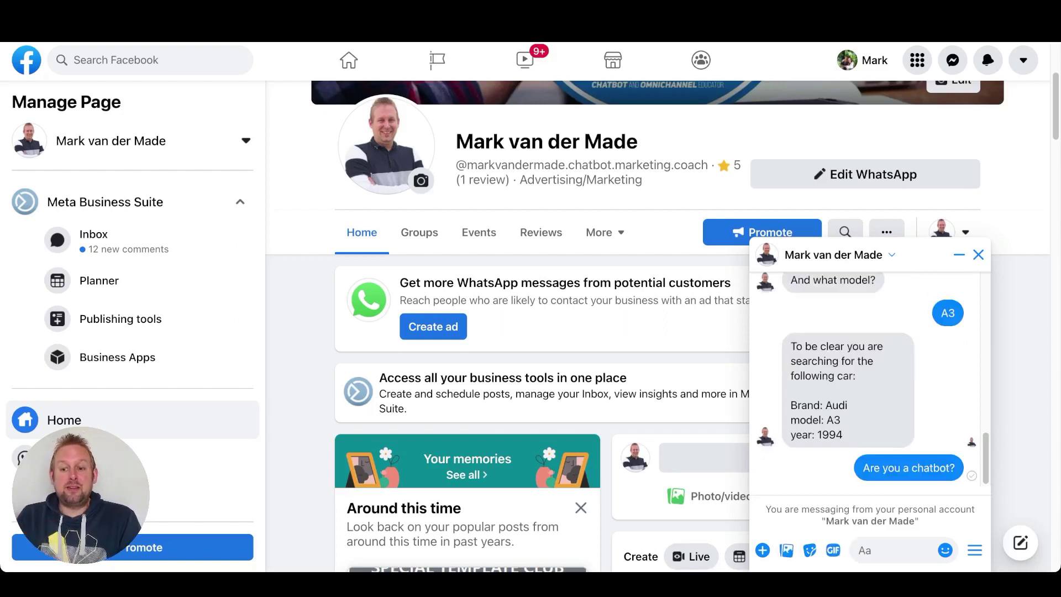
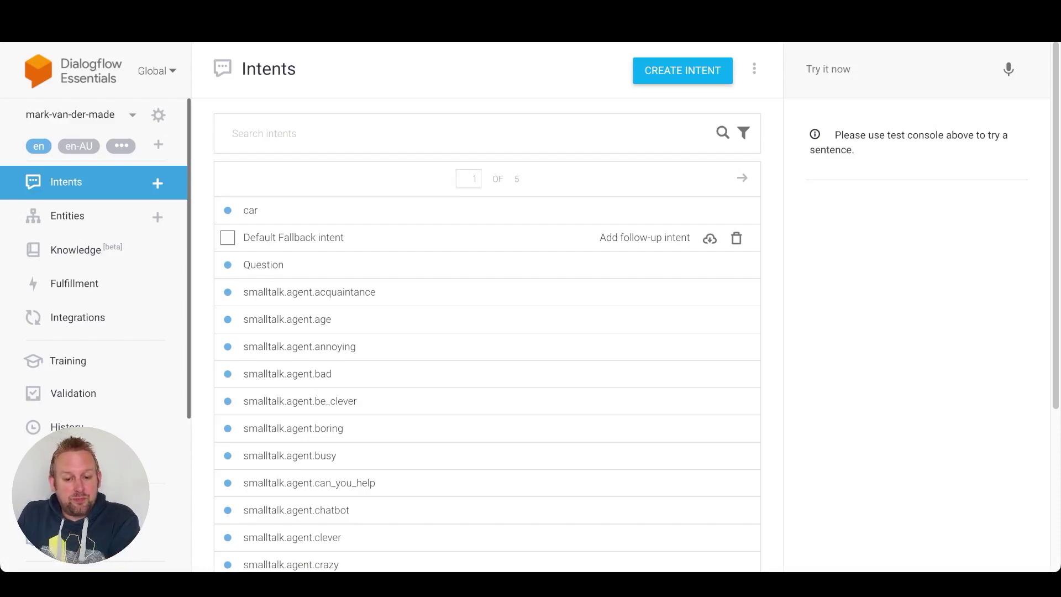
# - Open the Default Fallback intent and match its payload's goto value Default reply to the Default reply step in the [AI] Responses part 1 sub flow
pyautogui.click(294, 237)
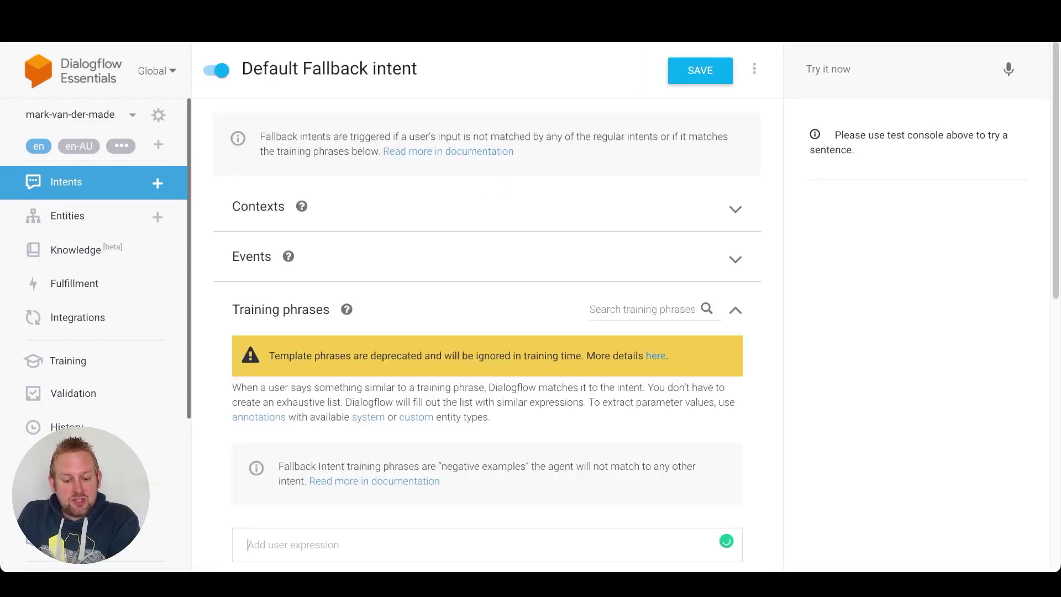
pyautogui.scroll(-10, 487, 332)
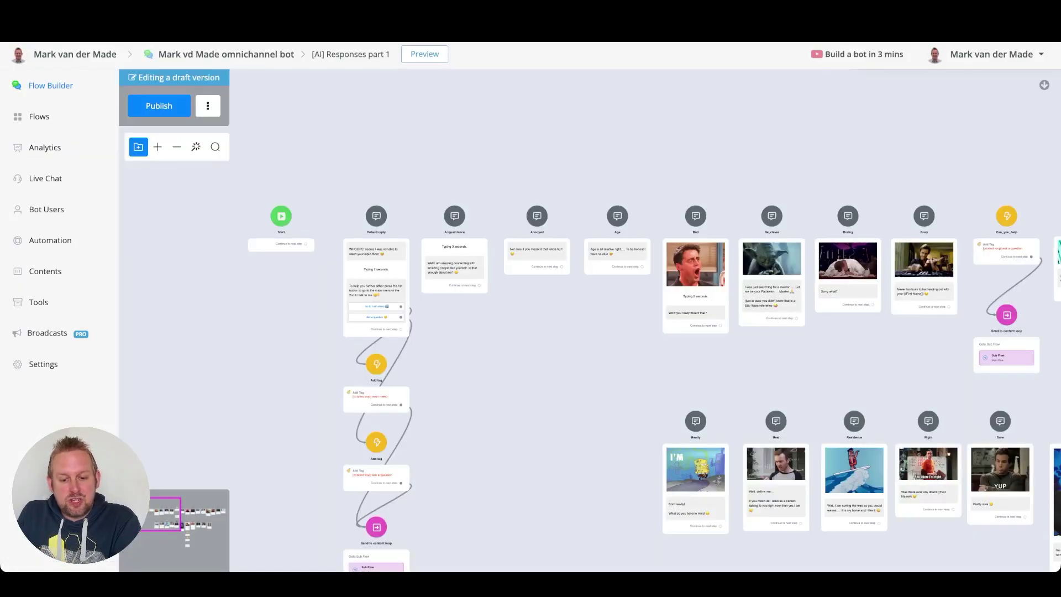
pyautogui.scroll(5, 359, 255)
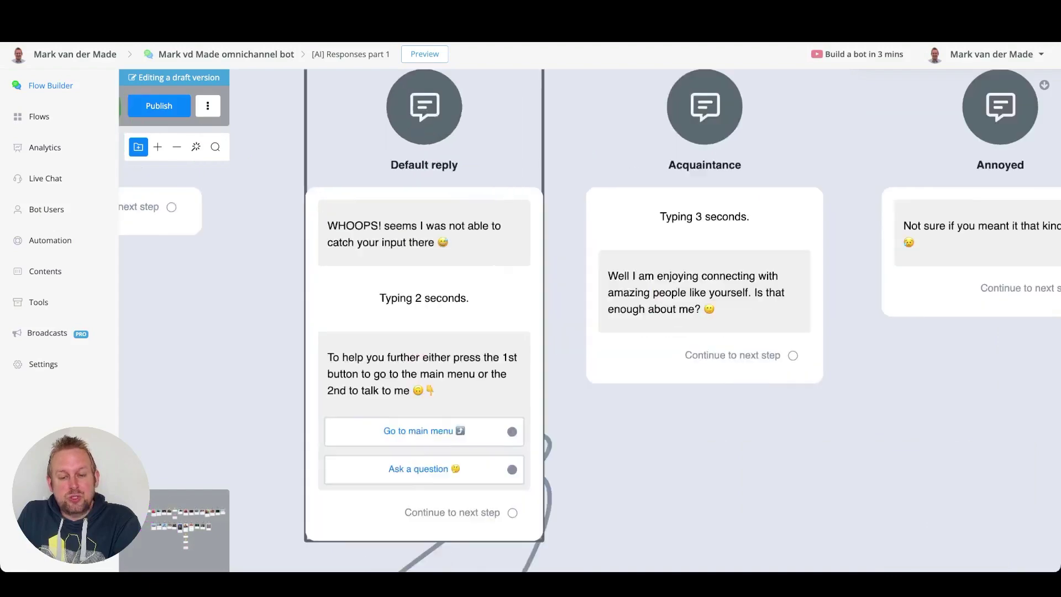
pyautogui.scroll(-3, 421, 212)
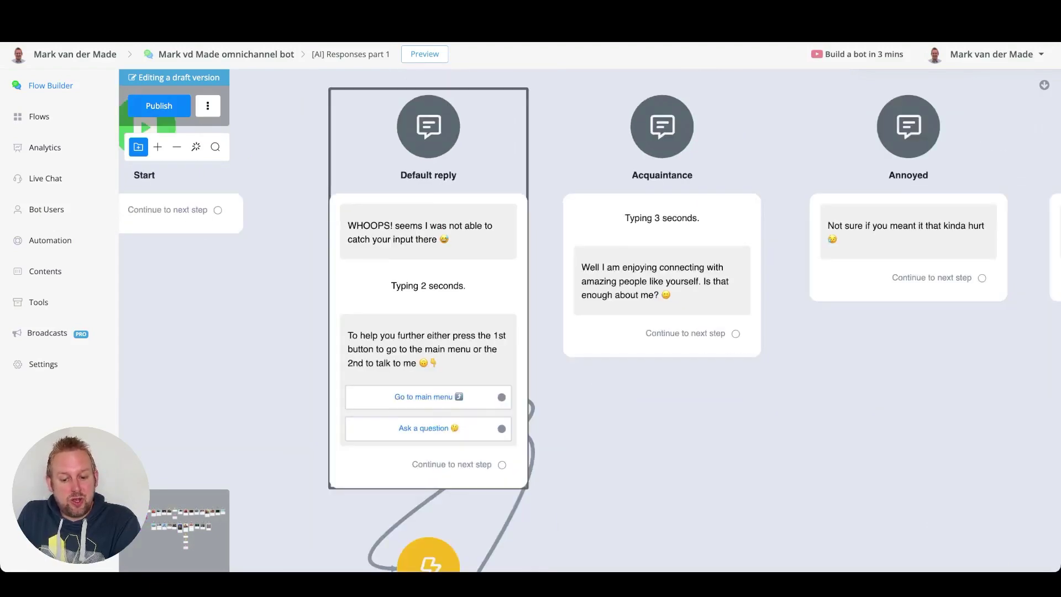
pyautogui.scroll(-3, 378, 435)
pyautogui.scroll(5, 379, 435)
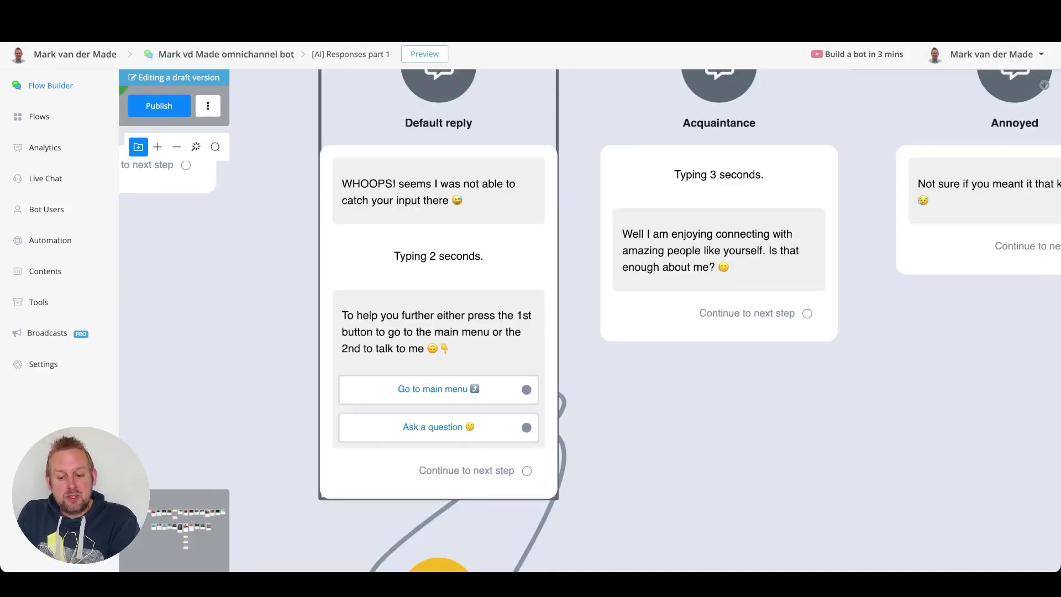
pyautogui.scroll(-5, 541, 341)
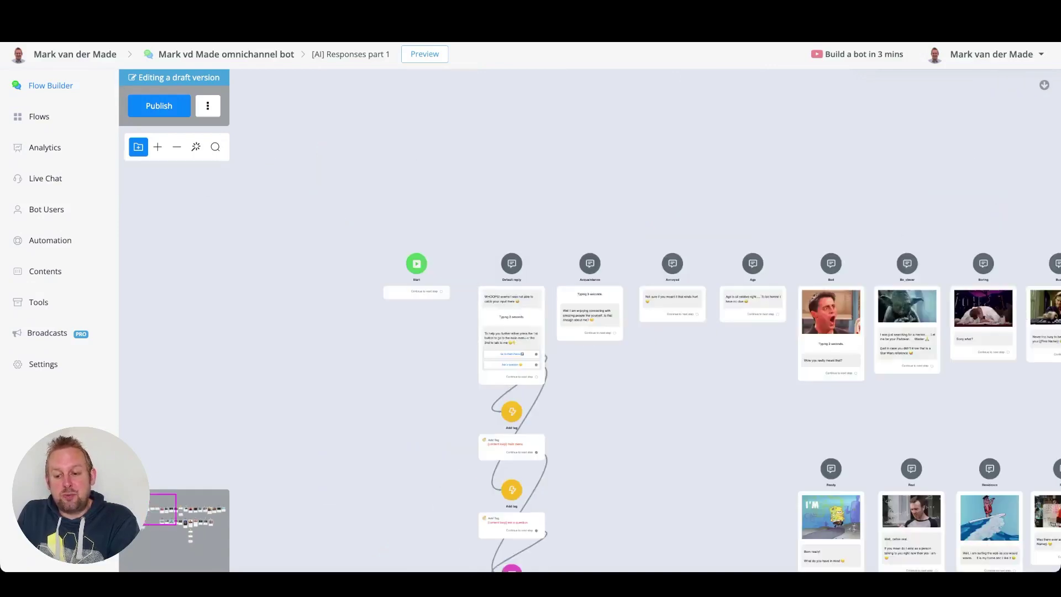
pyautogui.scroll(-5, 313, 251)
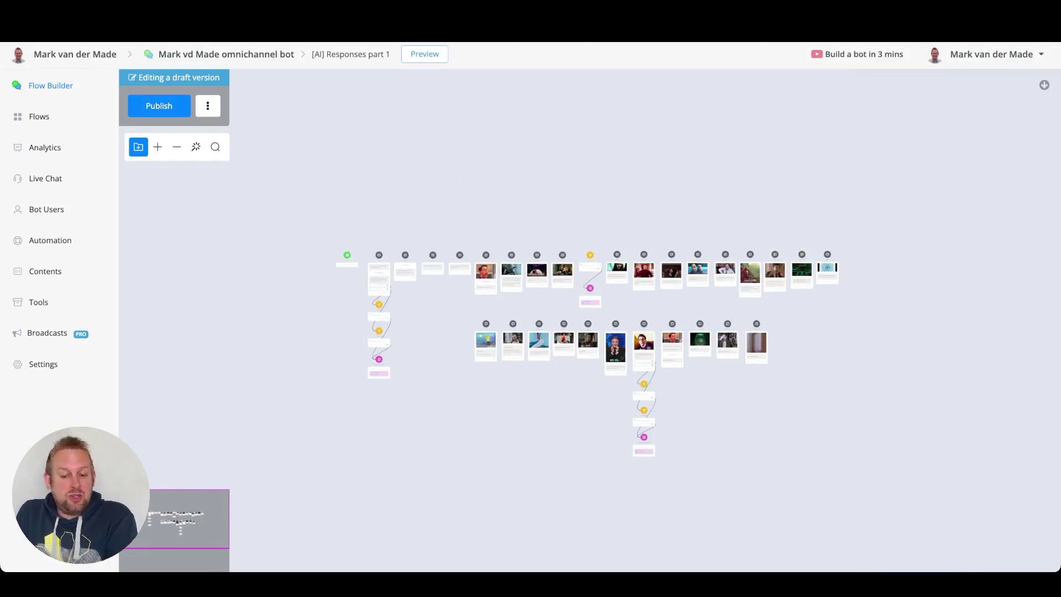
pyautogui.scroll(2, 939, 297)
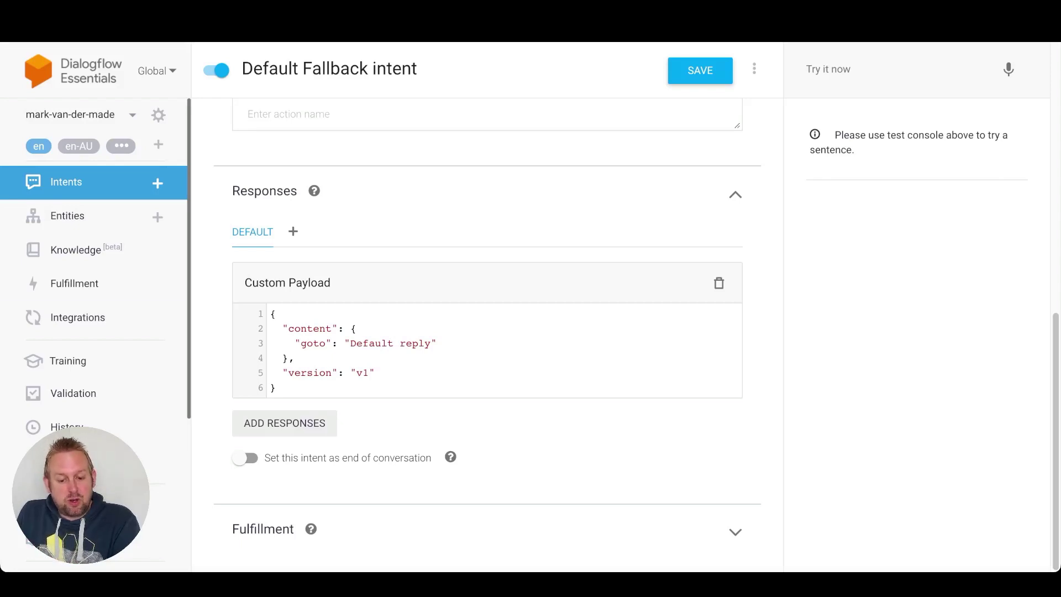
# - Recheck the goto value in the fallback intent's custom payload, and examine the Chatbot step and its neighbouring steps in the flow builder
pyautogui.moveTo(350, 343); pyautogui.dragTo(431, 343)
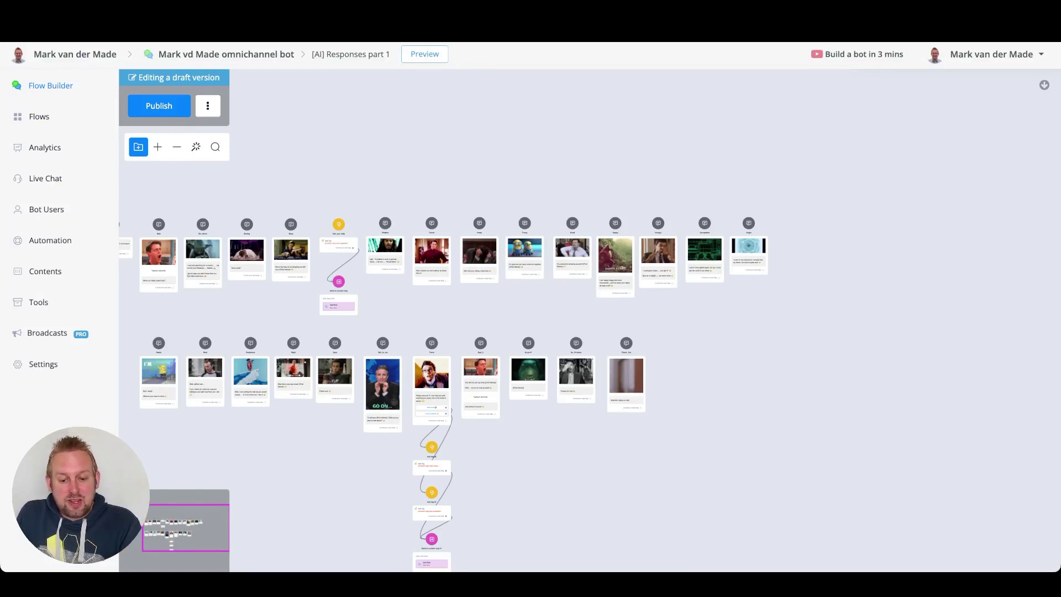
pyautogui.scroll(5, 384, 246)
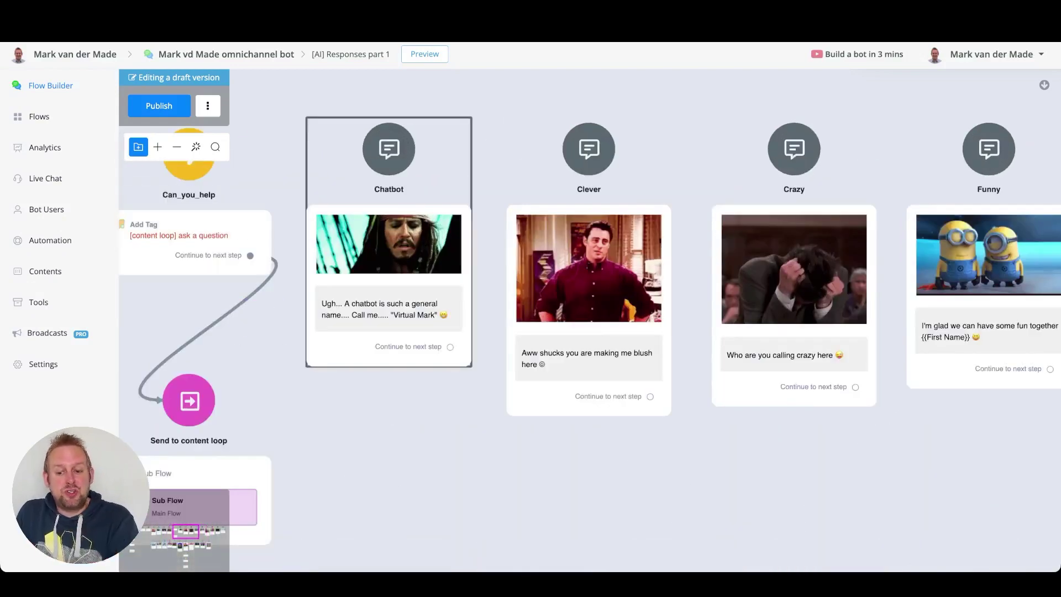
pyautogui.scroll(-6, 388, 219)
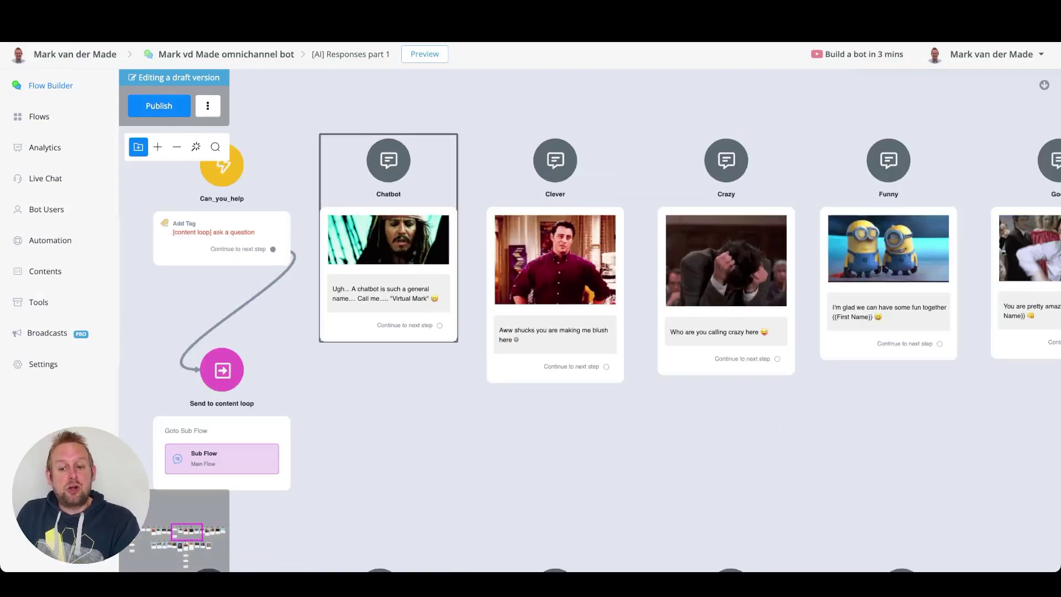